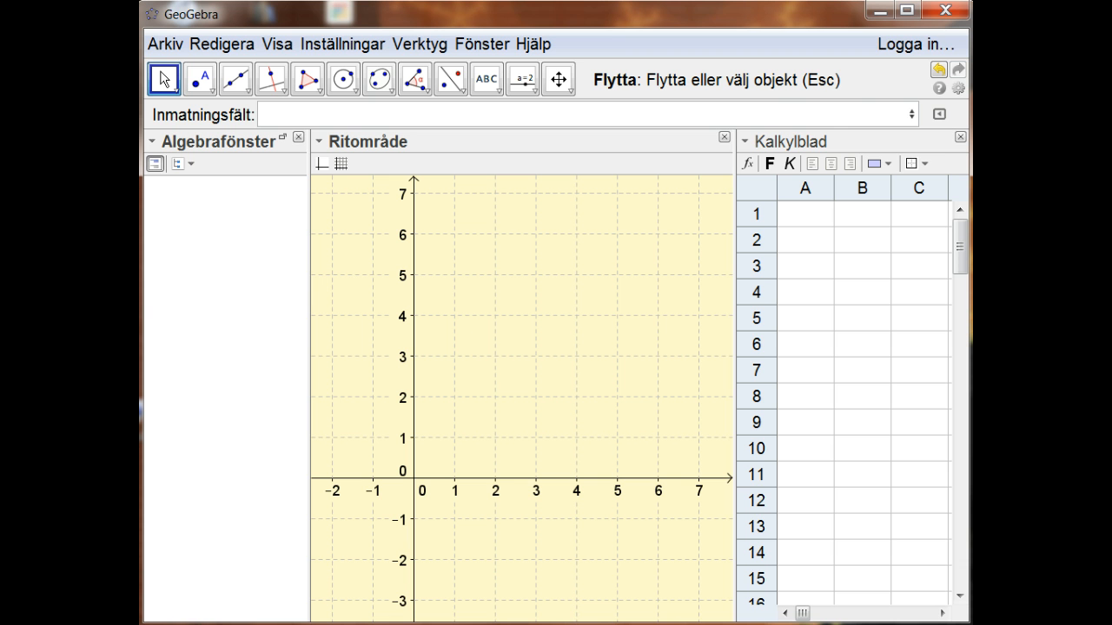
Enter the fraction 3/7 as a new number
click(803, 110)
text(3/7)
key(Return)
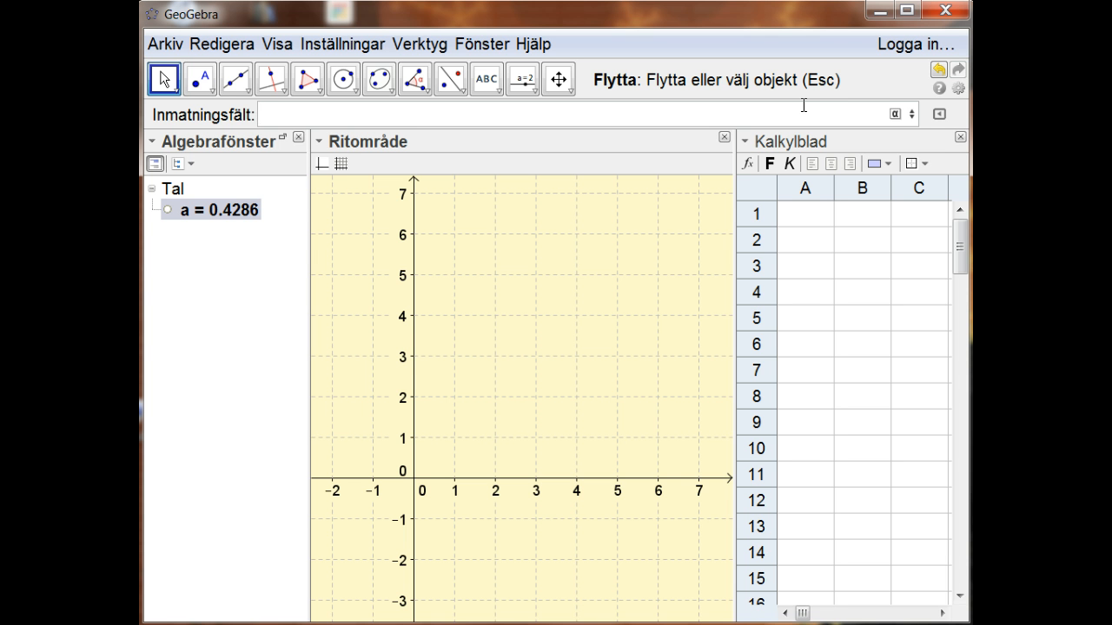
Set the rounding to 15 decimals and widen the algebra view to fit the full value of a
click(351, 49)
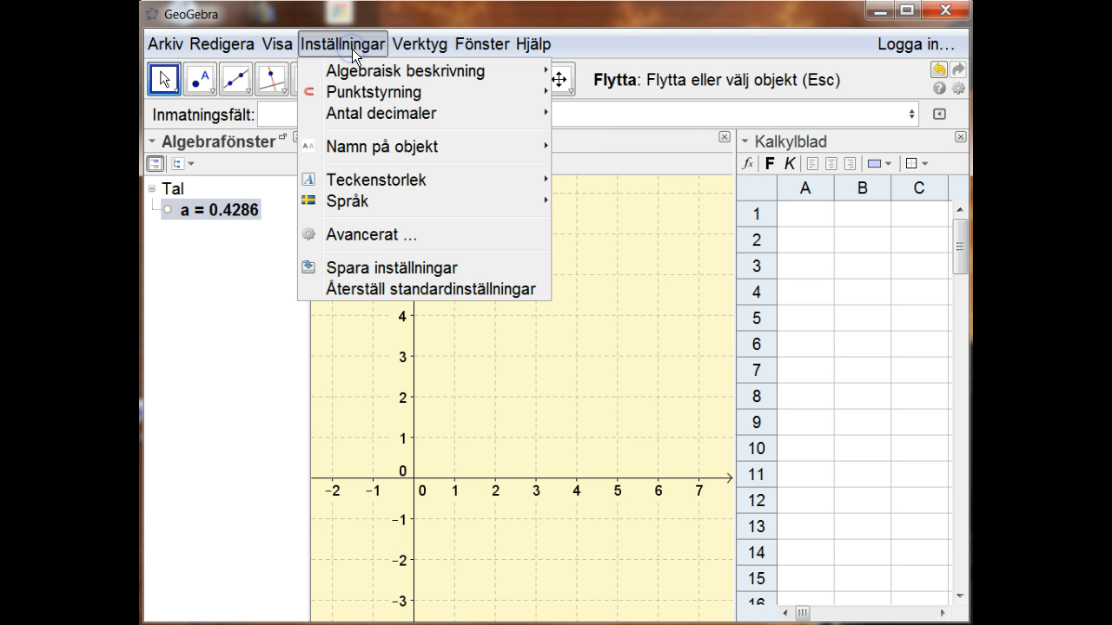
mouse_move(382, 116)
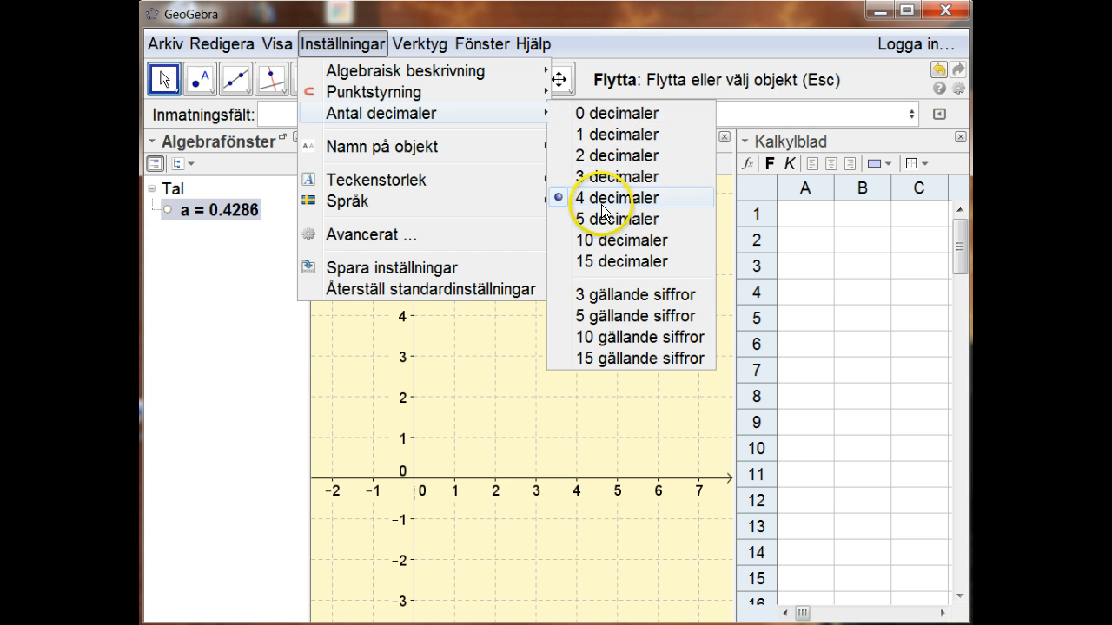
click(604, 263)
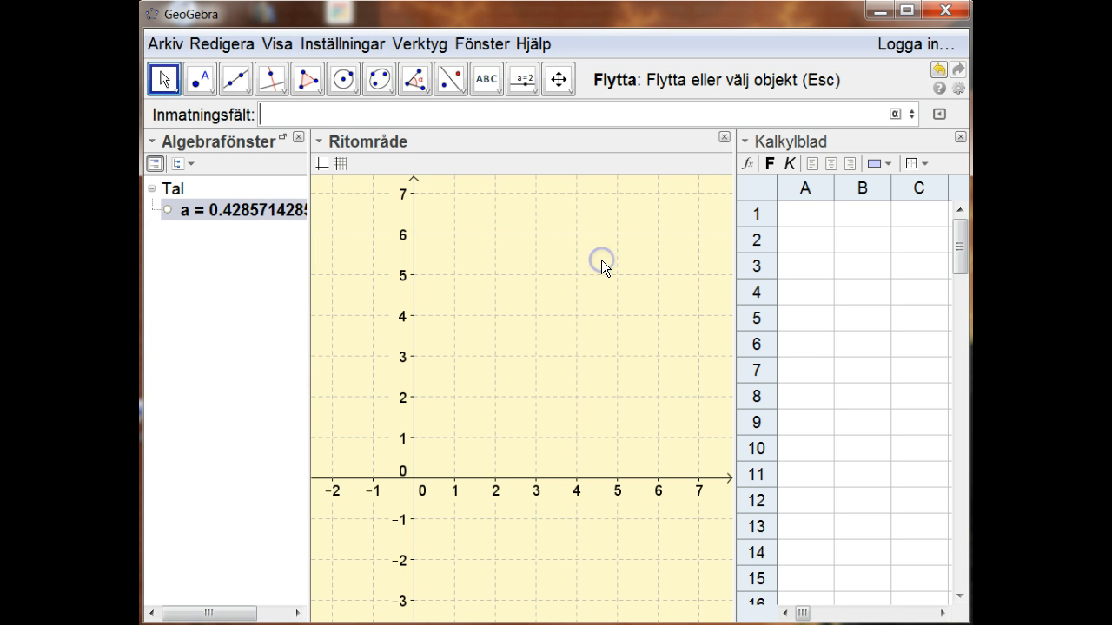
drag(309, 295, 365, 303)
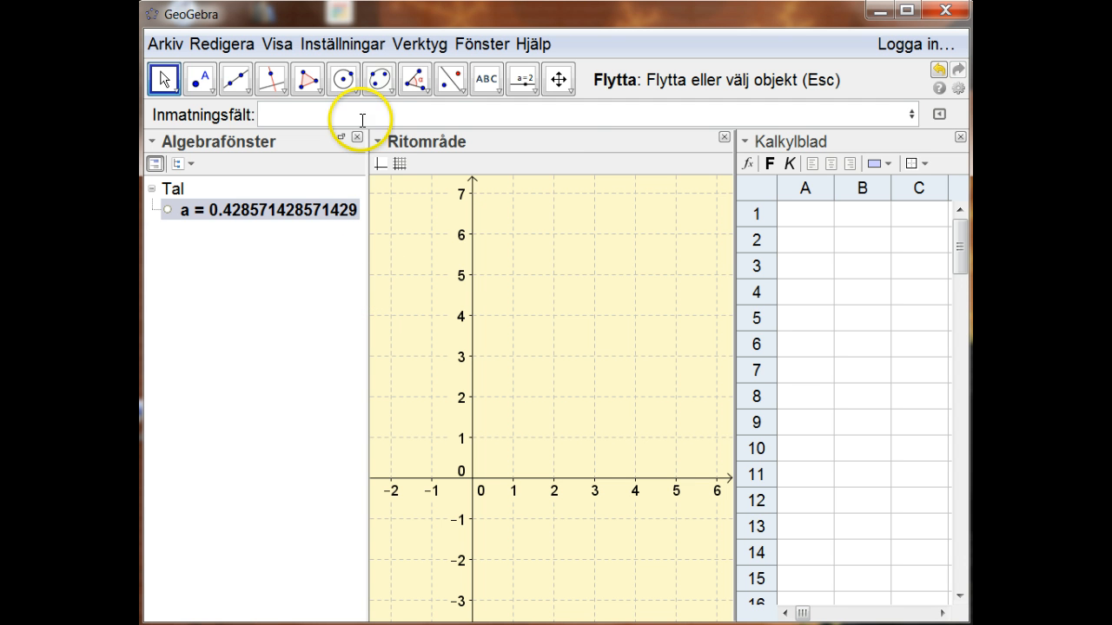
Set the rounding to 2 decimals
click(346, 44)
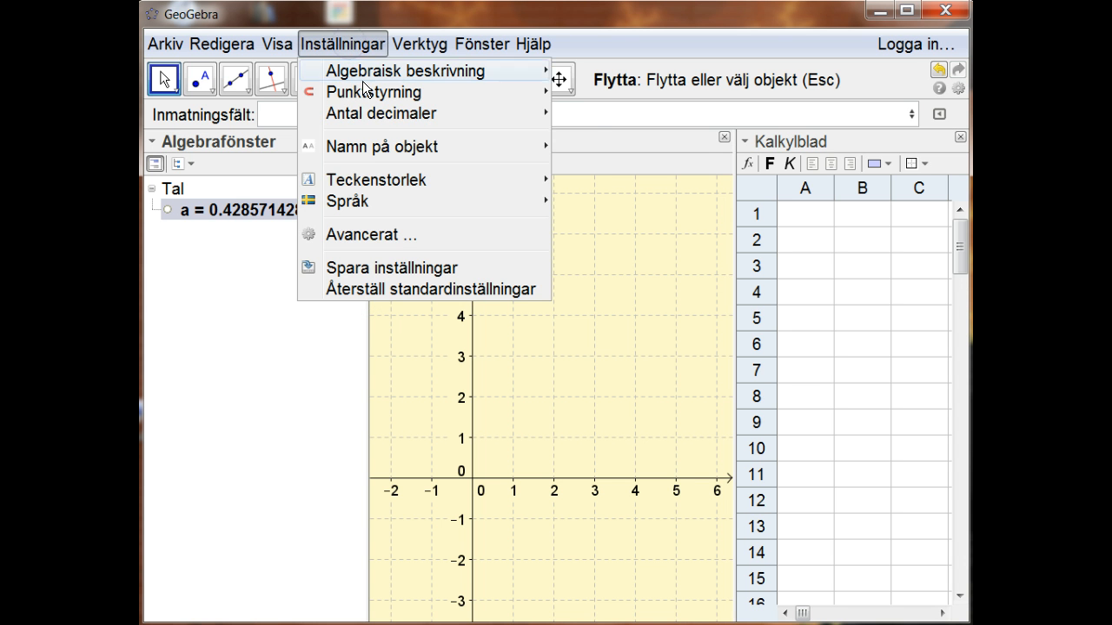
mouse_move(373, 113)
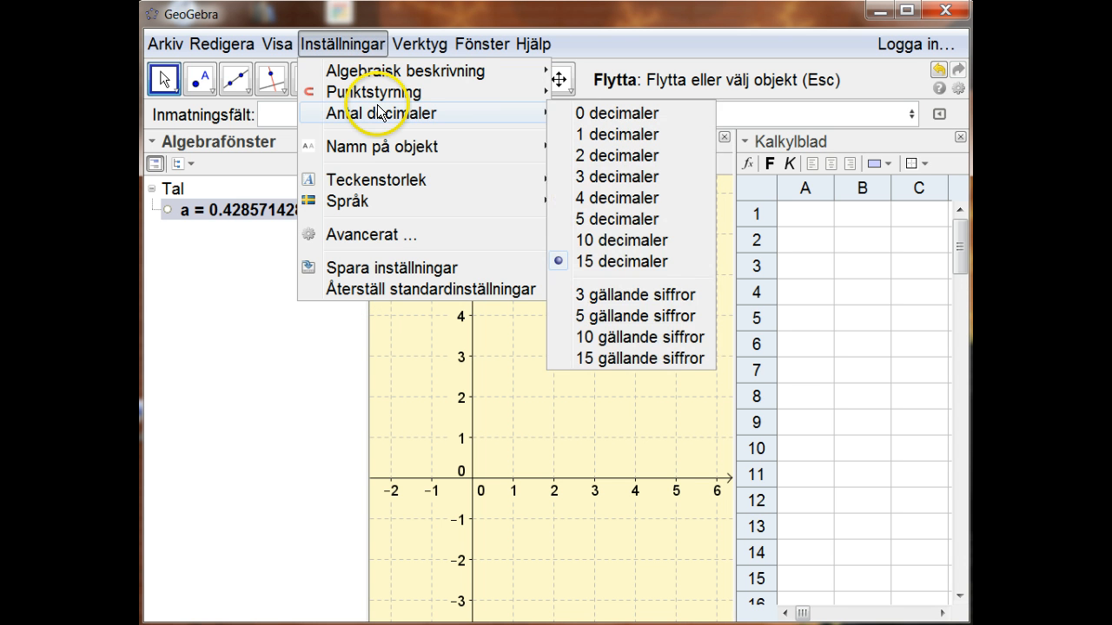
click(617, 155)
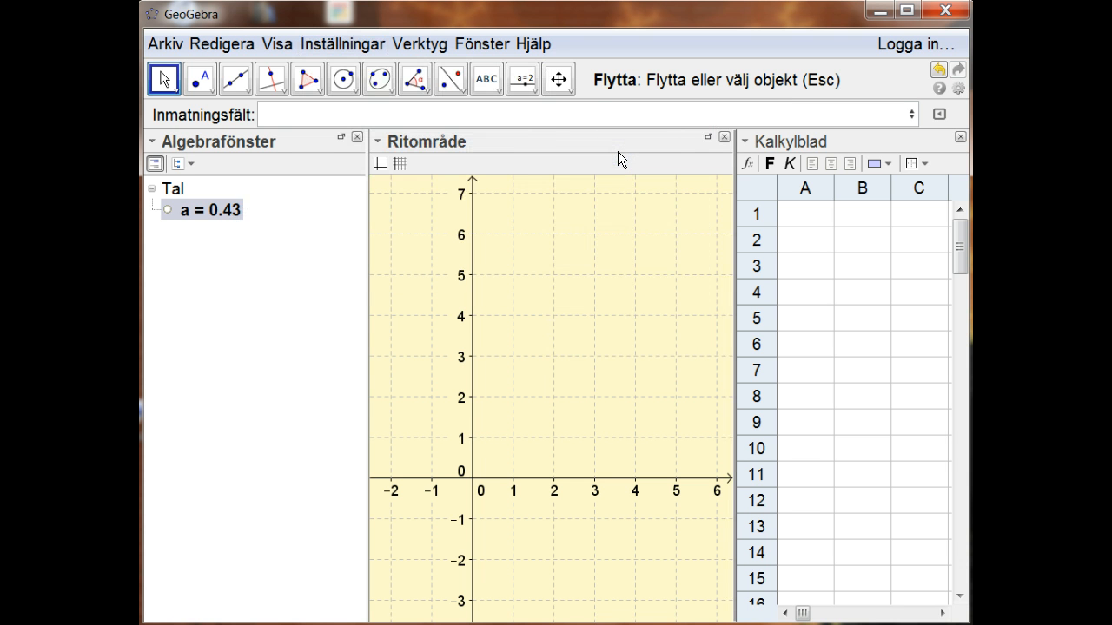
Define the number b = 0.43 and test its equality with a by entering a==b
click(569, 122)
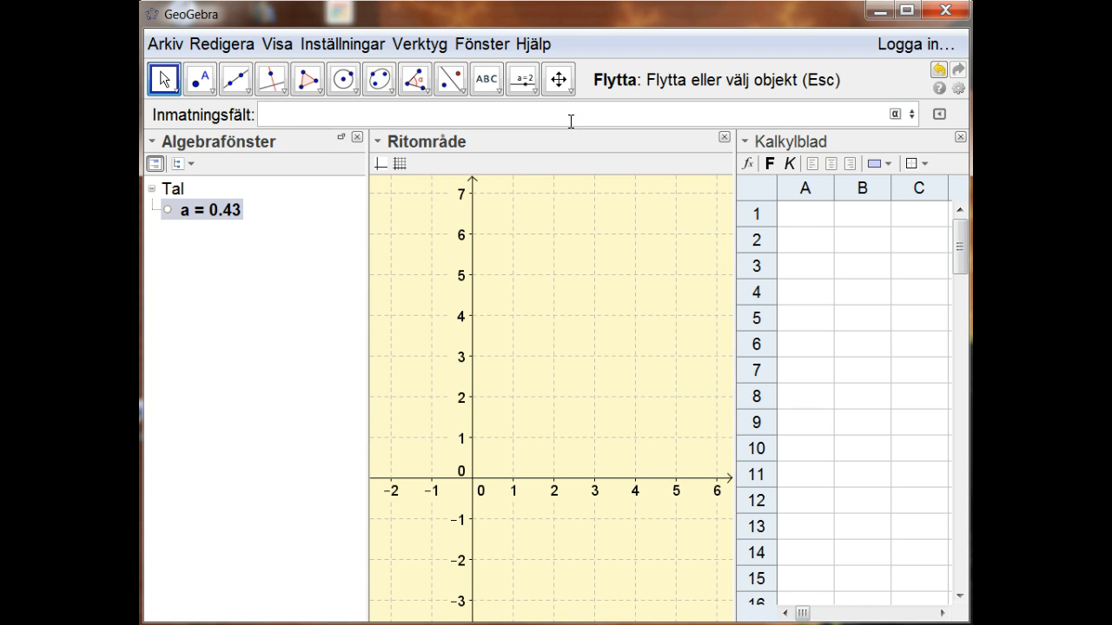
text(b = 0.43)
key(Return)
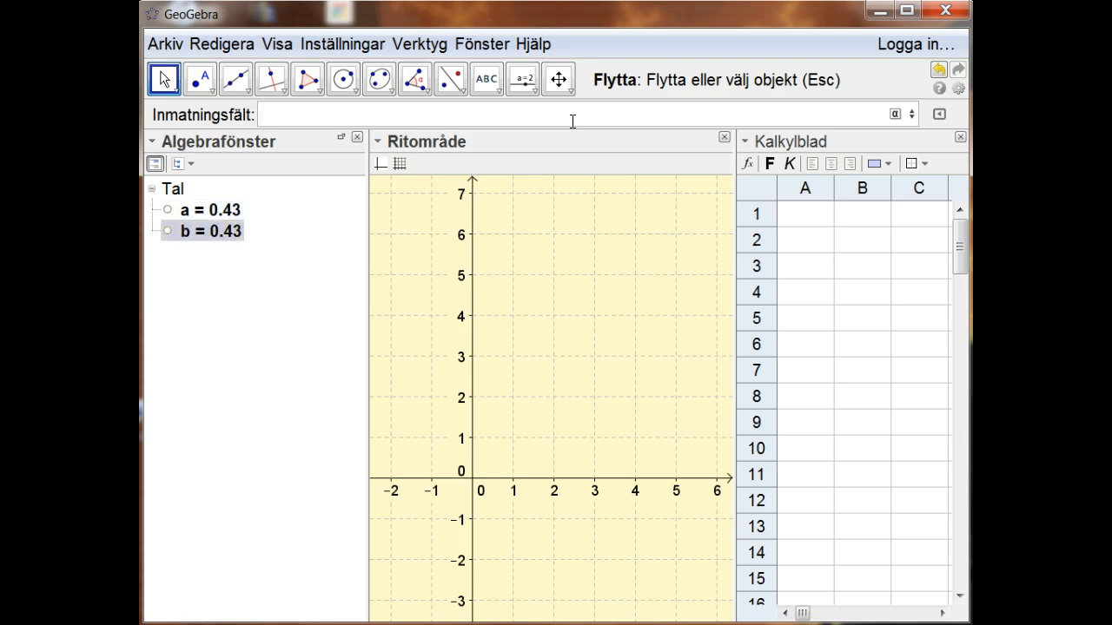
text(a==b)
key(Return)
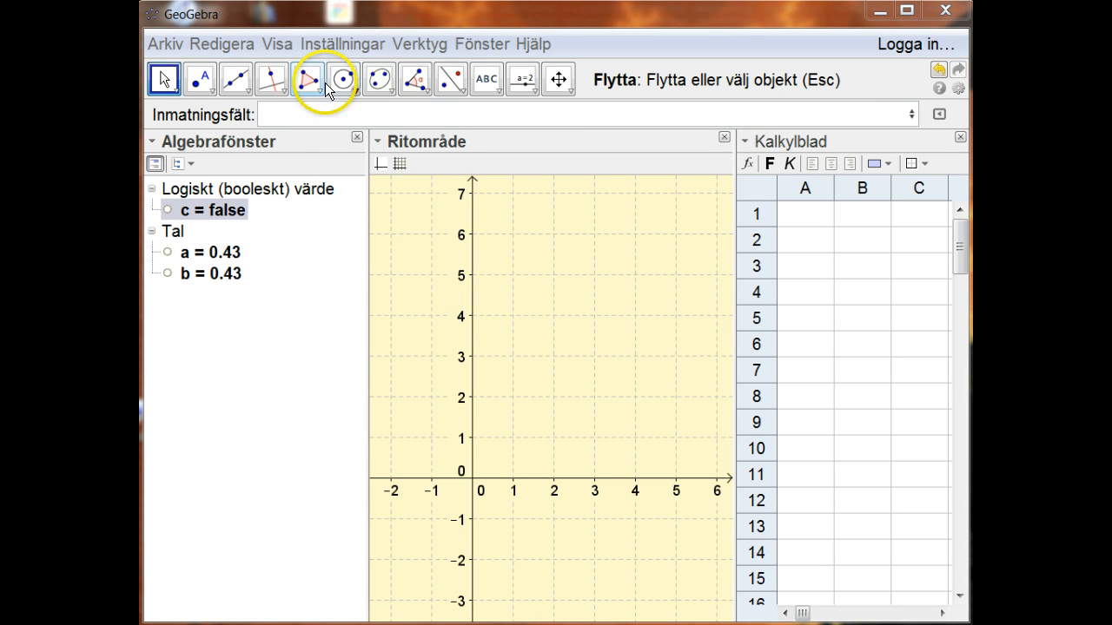
Set the rounding to 5 decimals
click(333, 42)
mouse_move(379, 120)
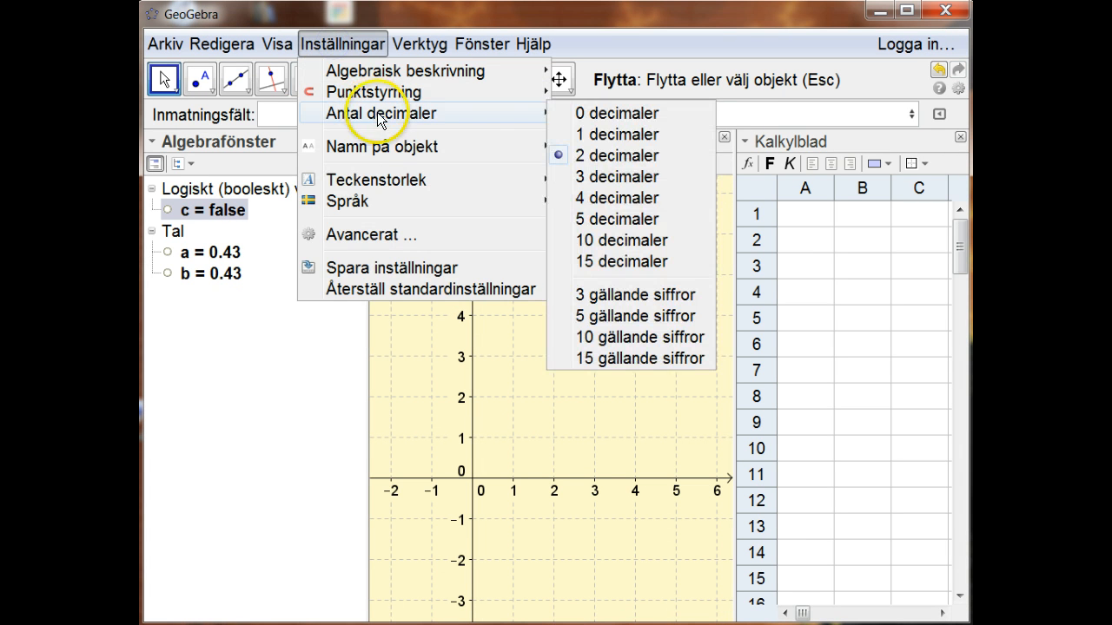
click(604, 218)
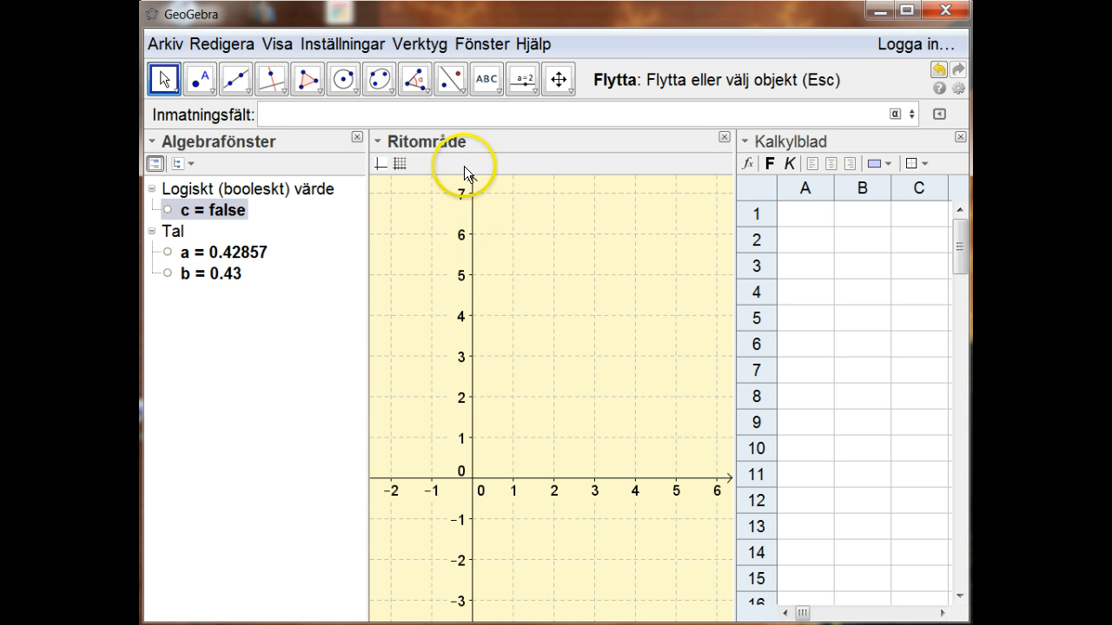
Round a to the nearest integer by entering round(a)
click(450, 115)
text(ro)
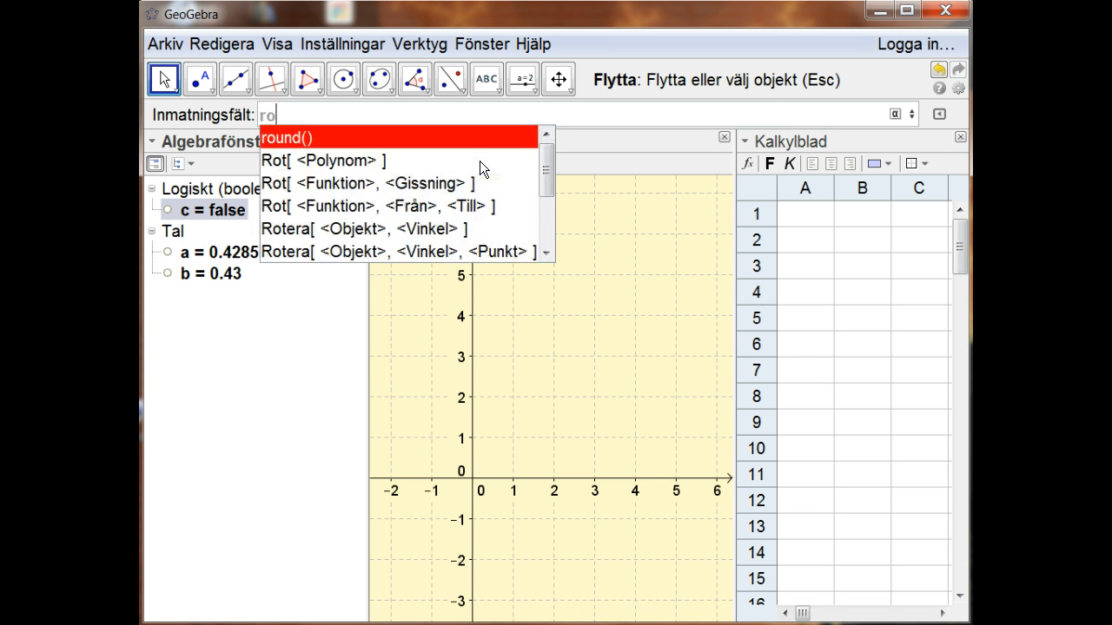
text(und()
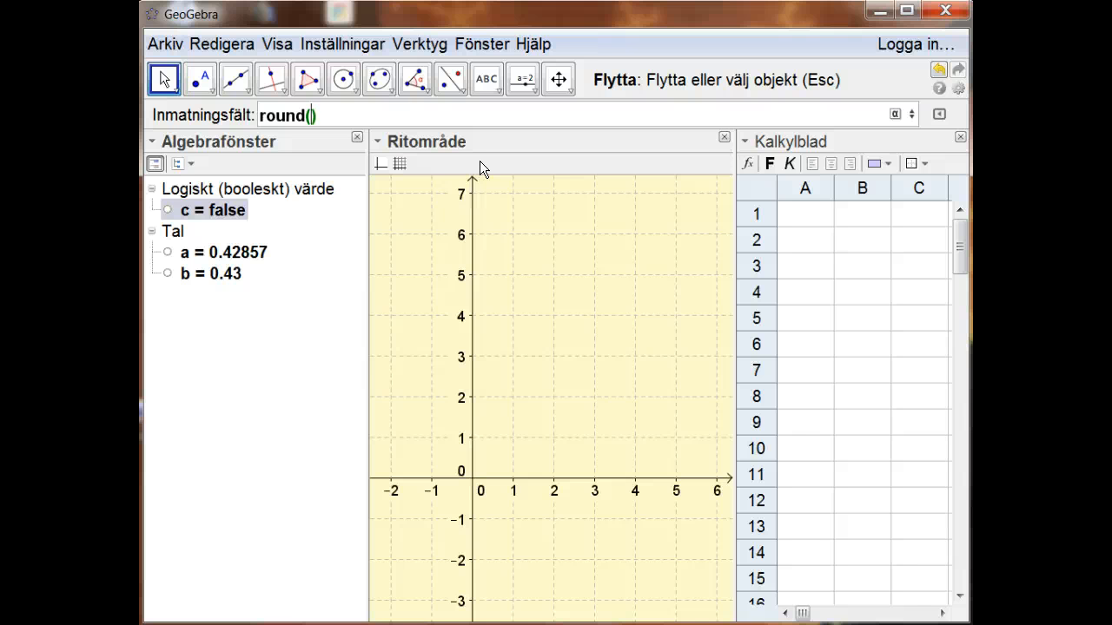
text(a)
key(Return)
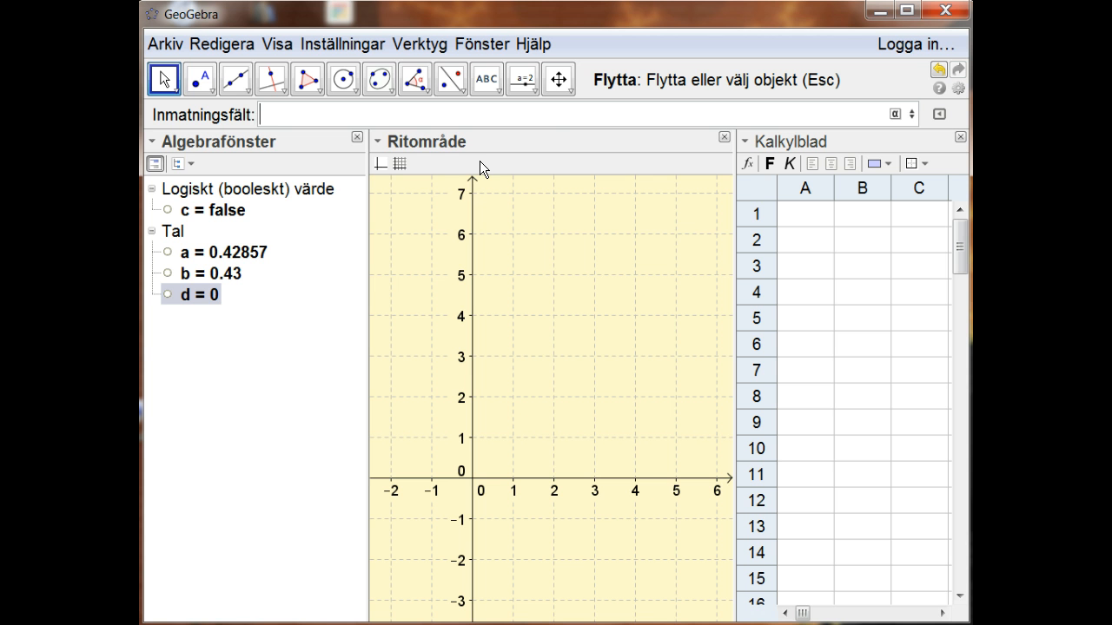
Round a to three decimals by entering round(1000a)/1000
text(round)
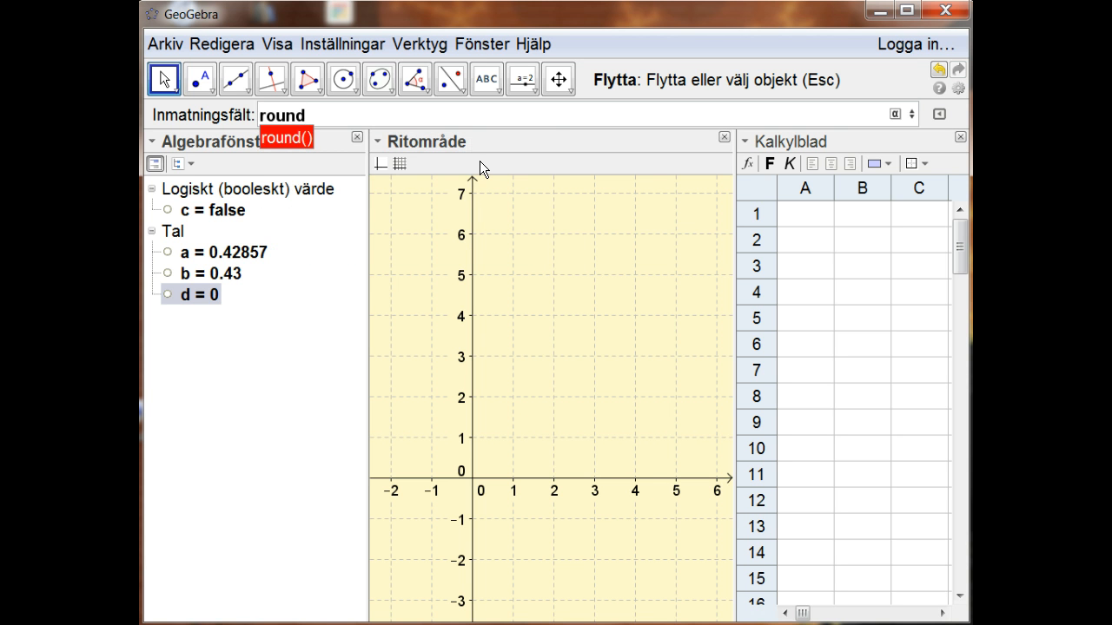
key(Return)
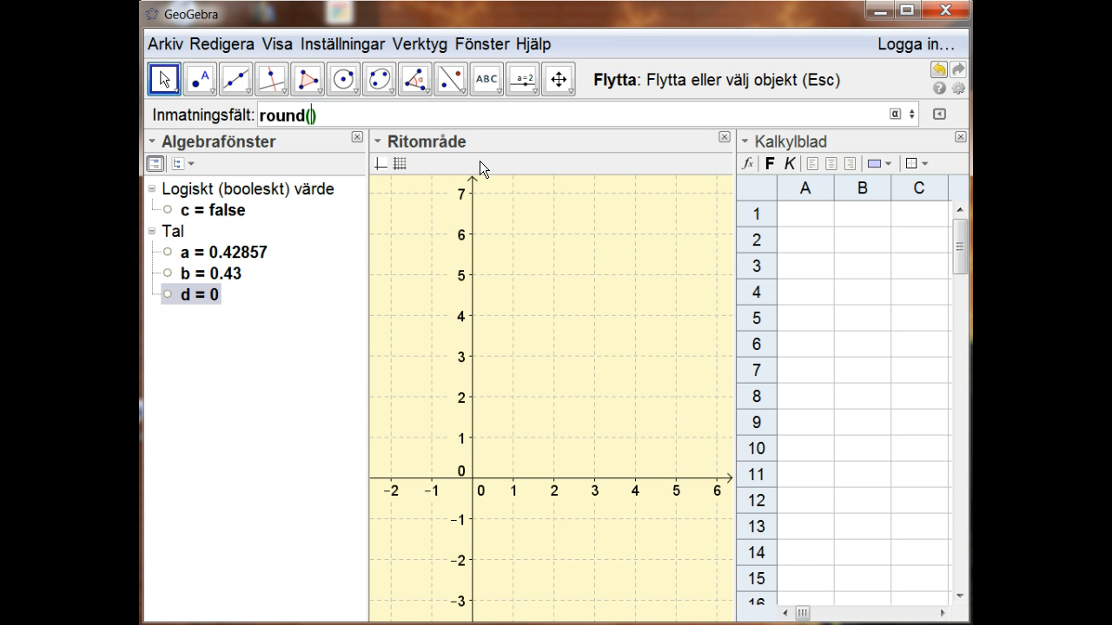
text(1000a)
key(Right)
text(/1000)
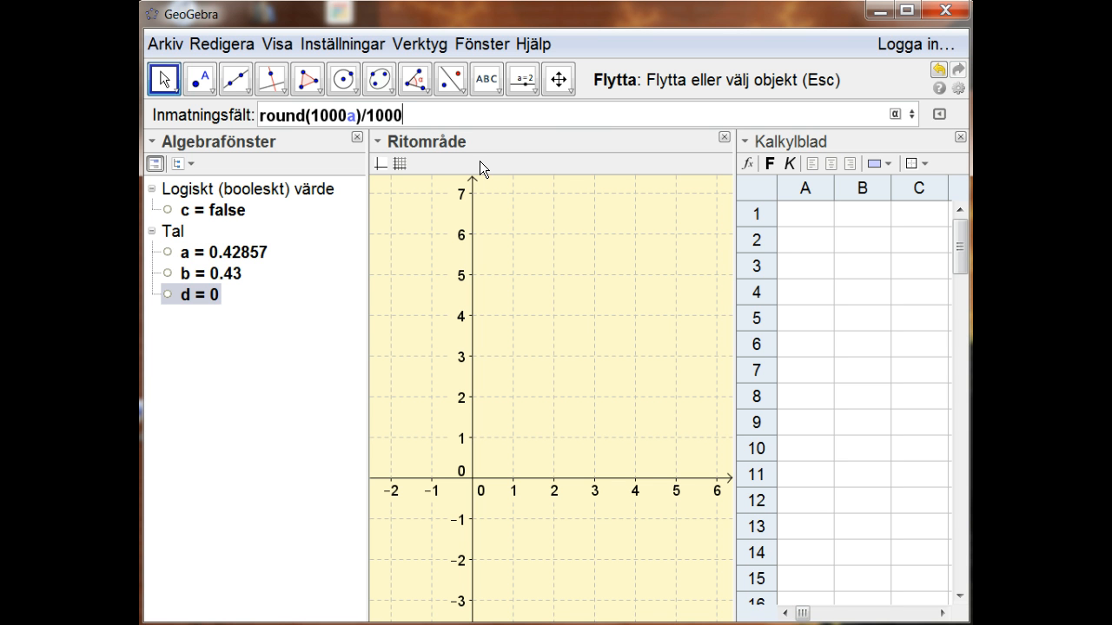
key(Return)
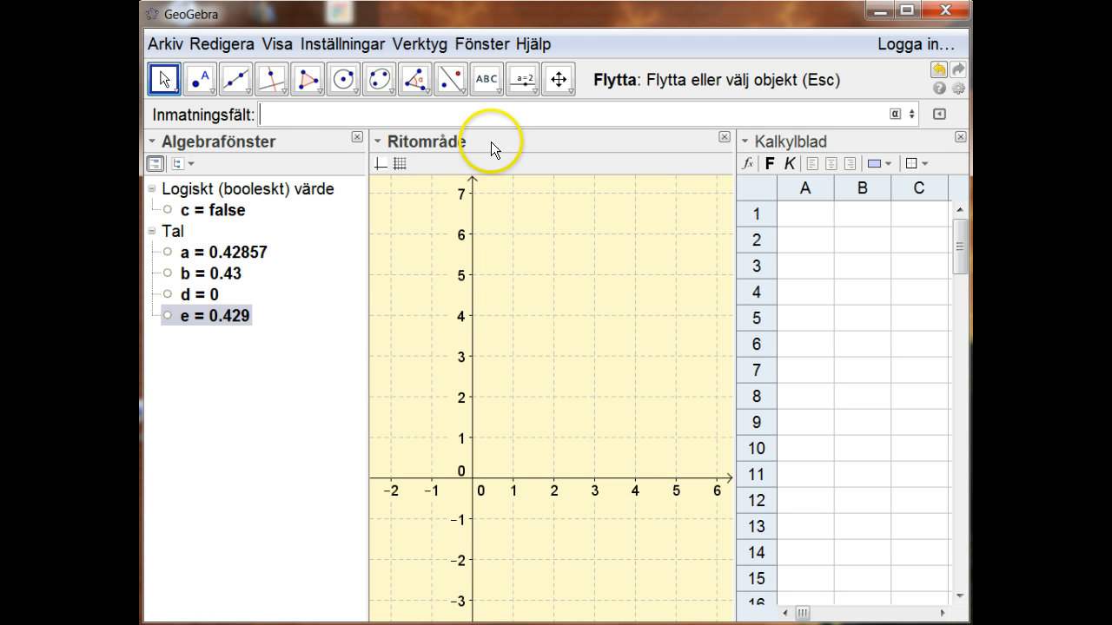
Create an integer slider n from 1 to 30 with increment 1 near the upper part of the drawing area
click(525, 80)
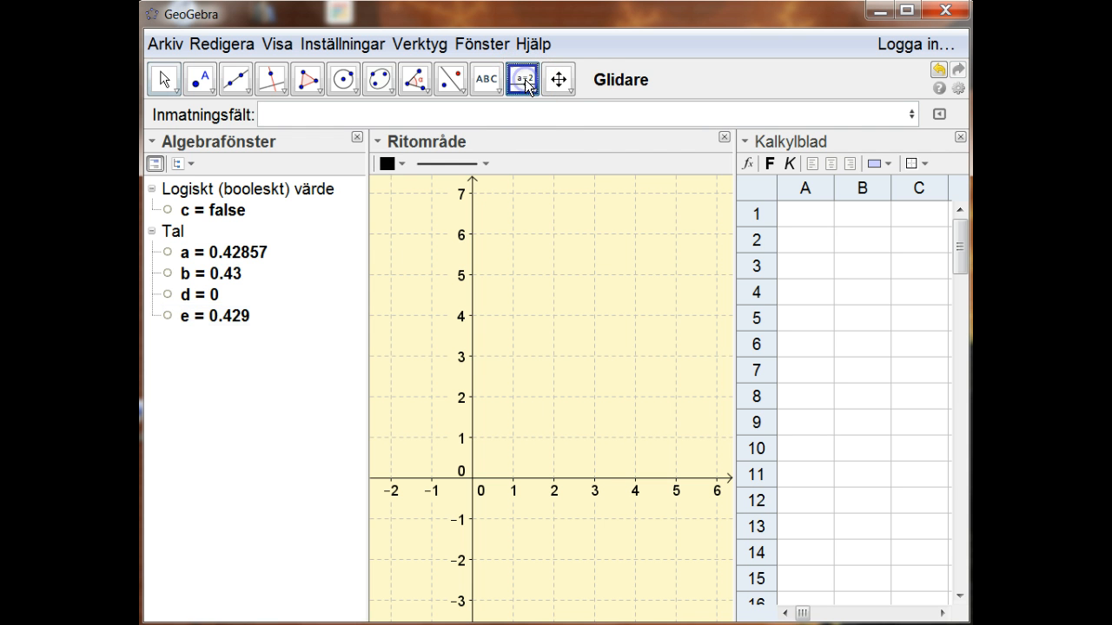
click(514, 233)
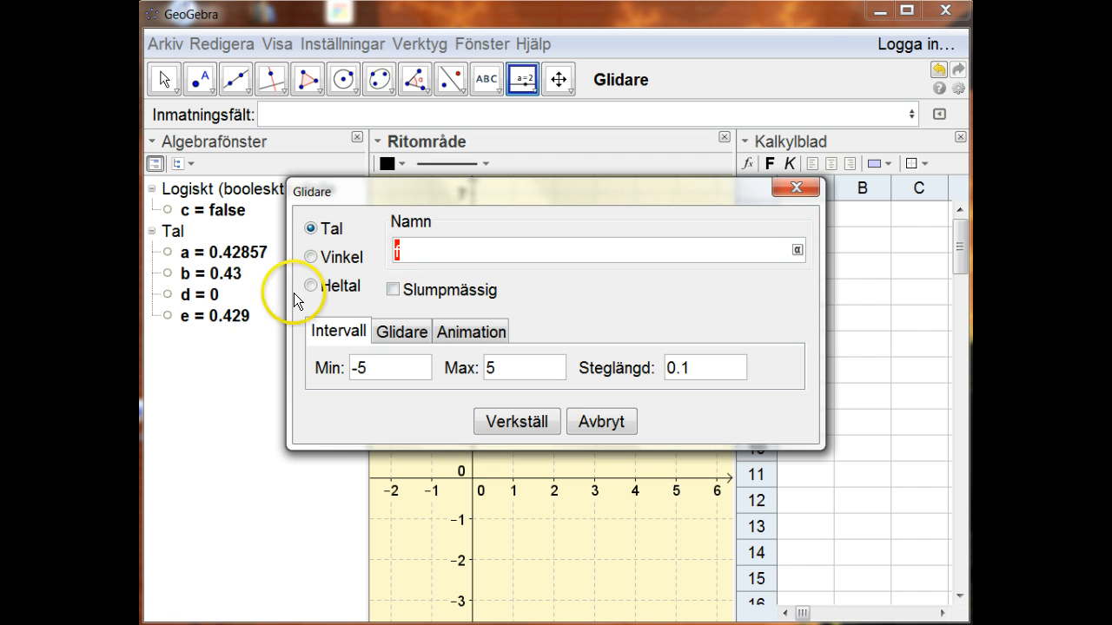
click(311, 287)
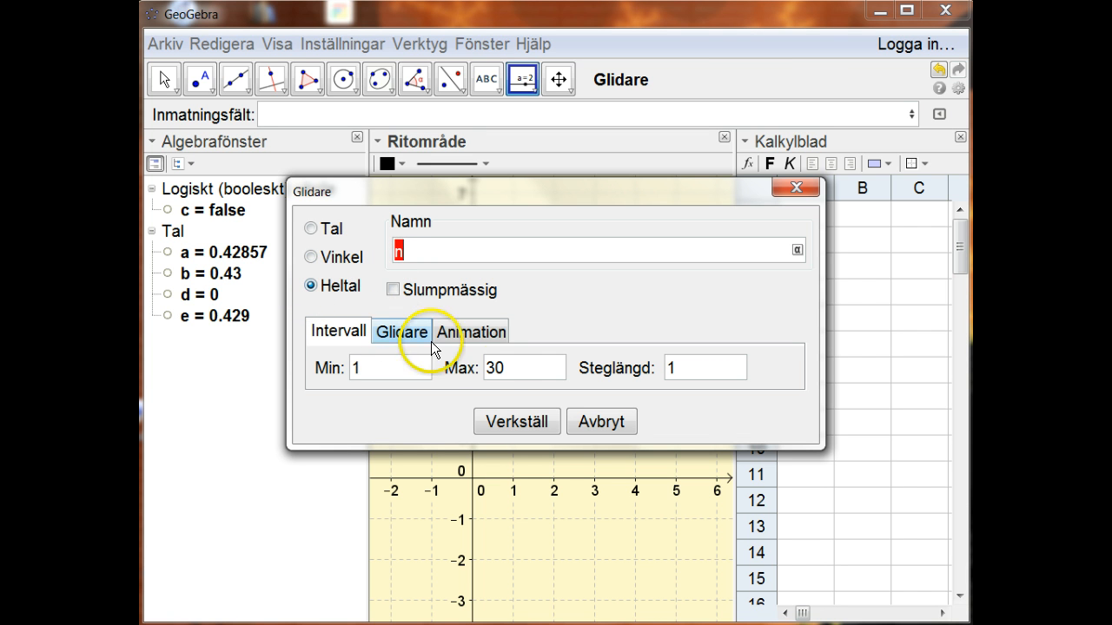
click(533, 423)
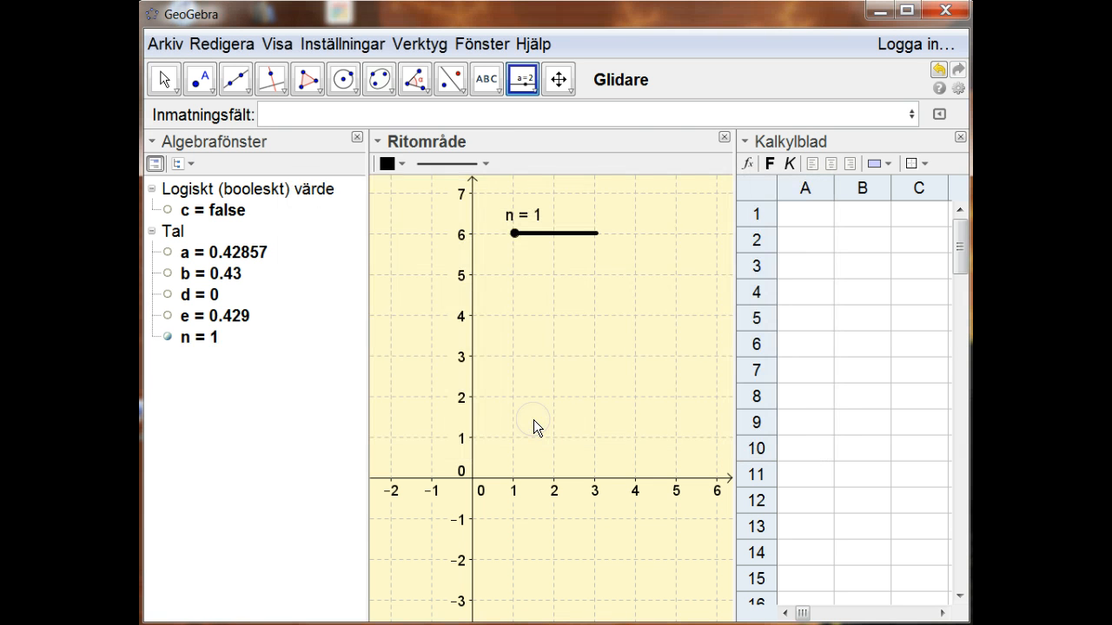
Open number e for redefinition and replace the factor 1000 inside round with 10^n, keeping a space before a
double_click(220, 316)
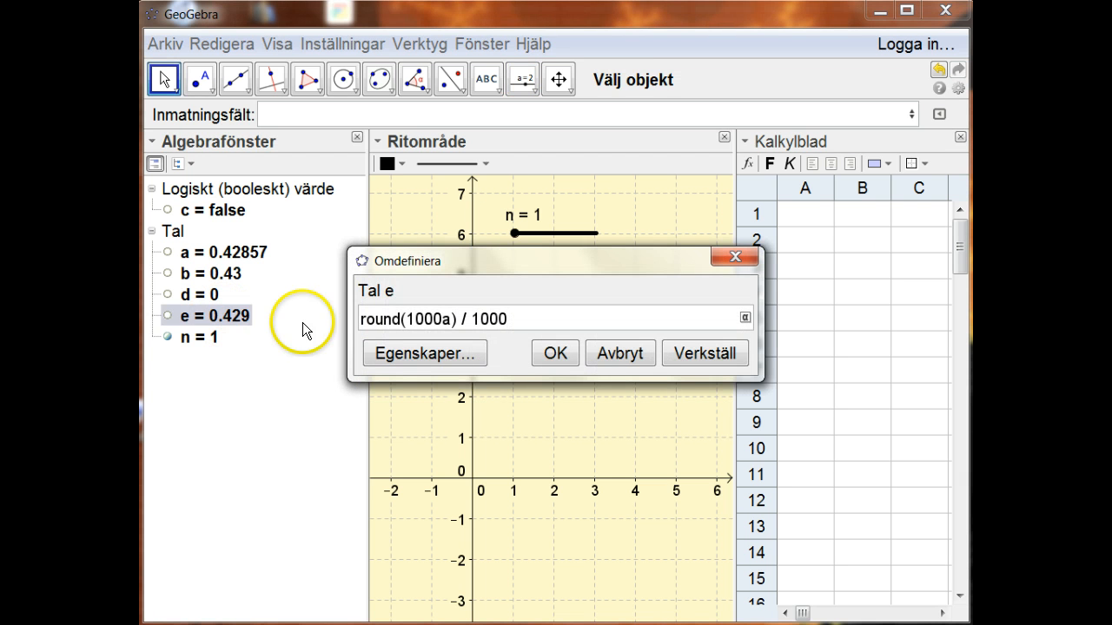
click(440, 319)
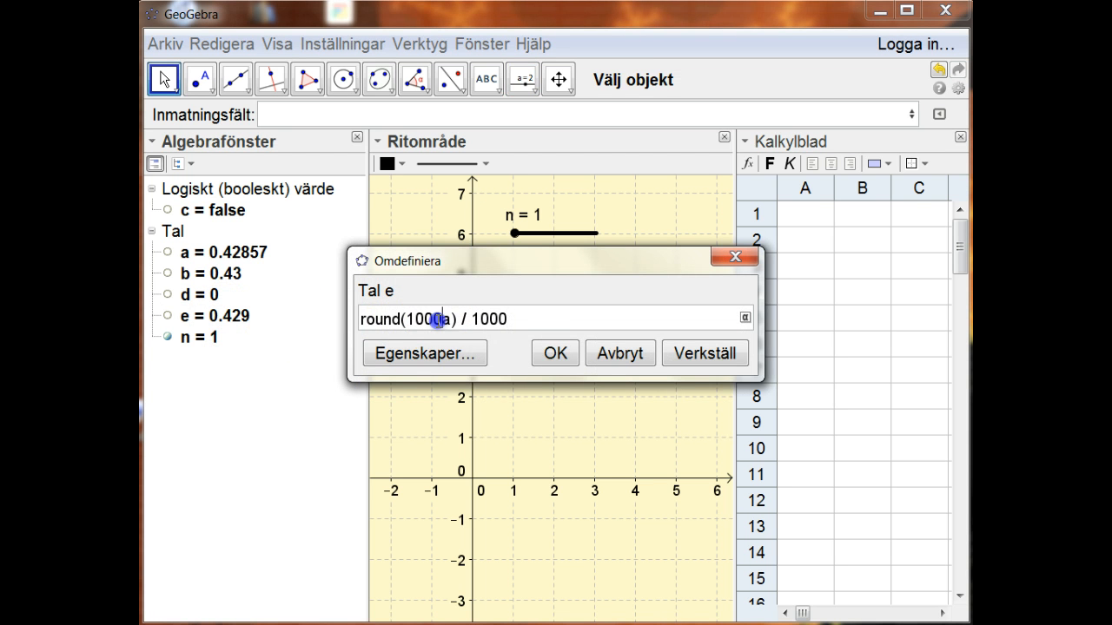
key(BackSpace)
key(BackSpace)
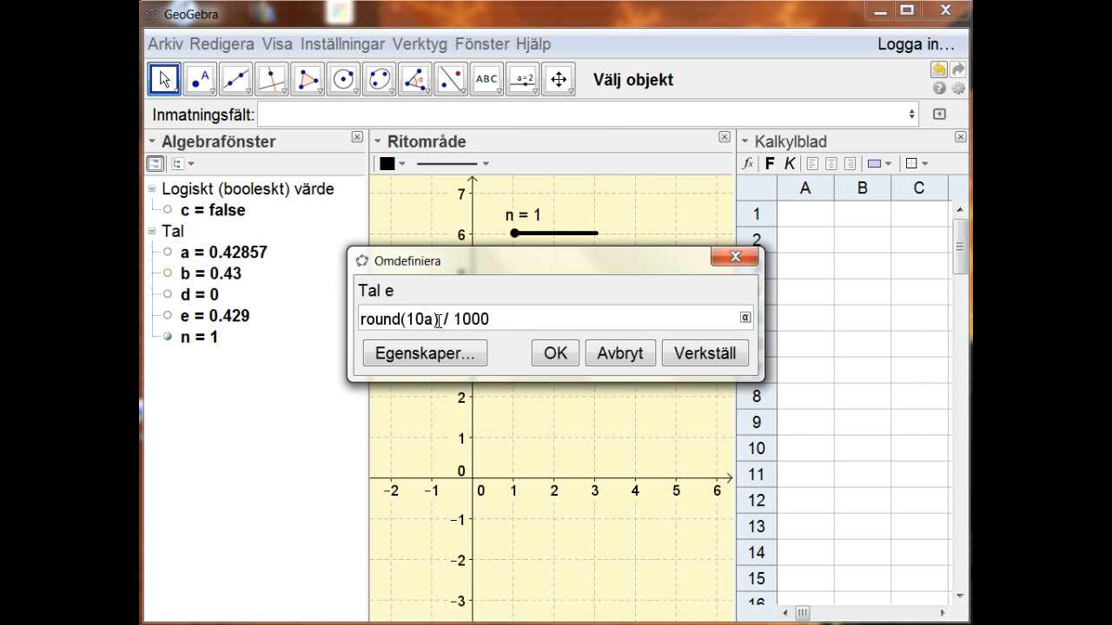
text(^n)
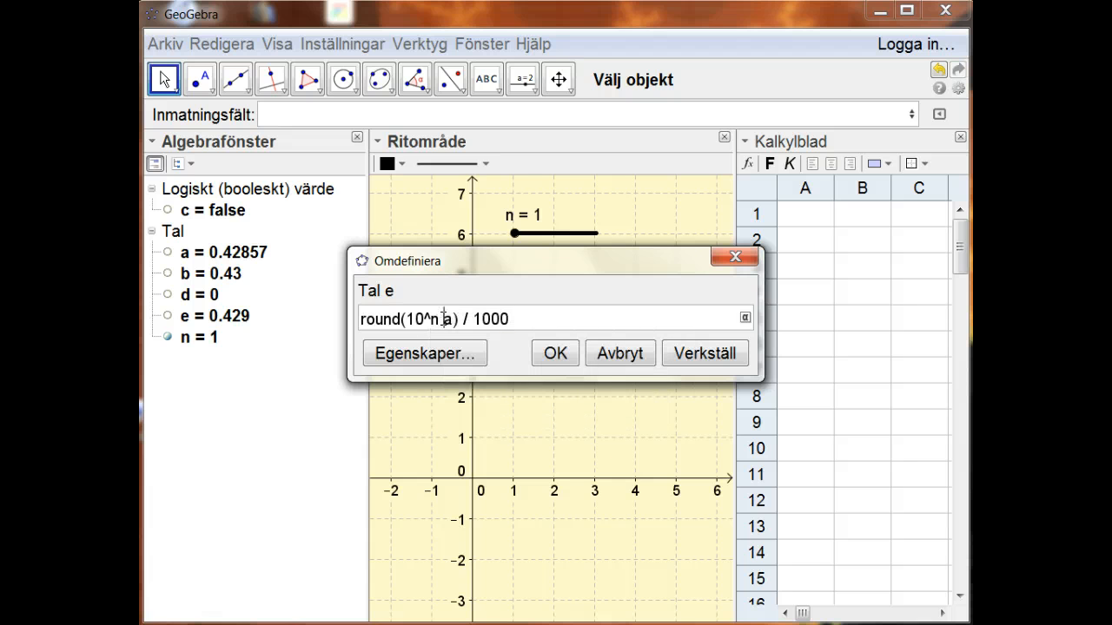
click(439, 321)
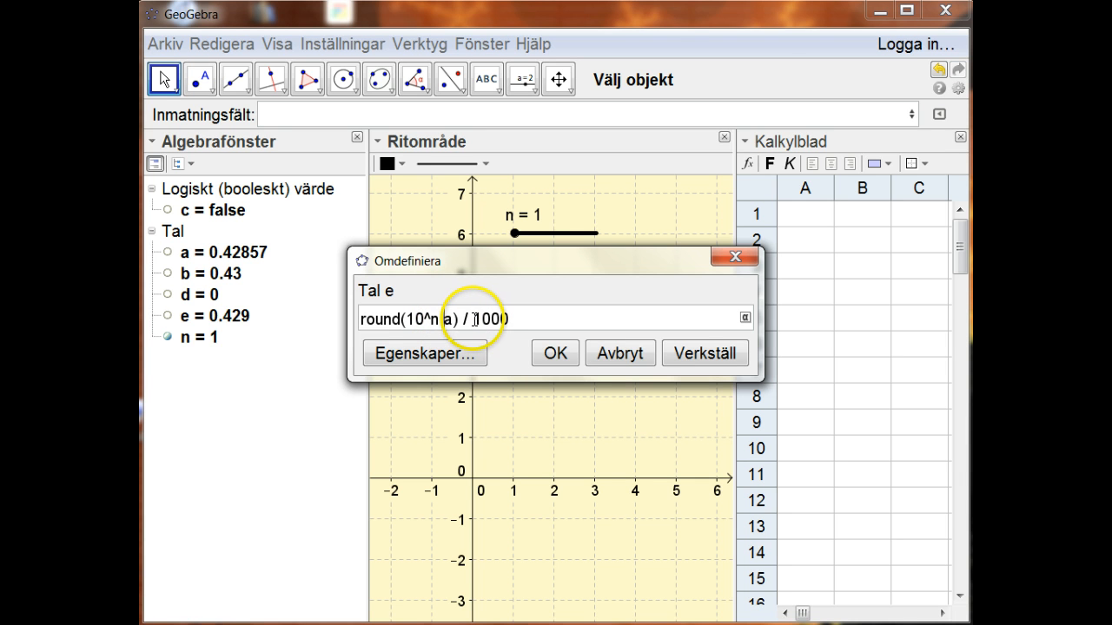
Replace the divisor in e's definition with (10^n) and apply the redefinition round(10^n a) / (10^n)
click(472, 319)
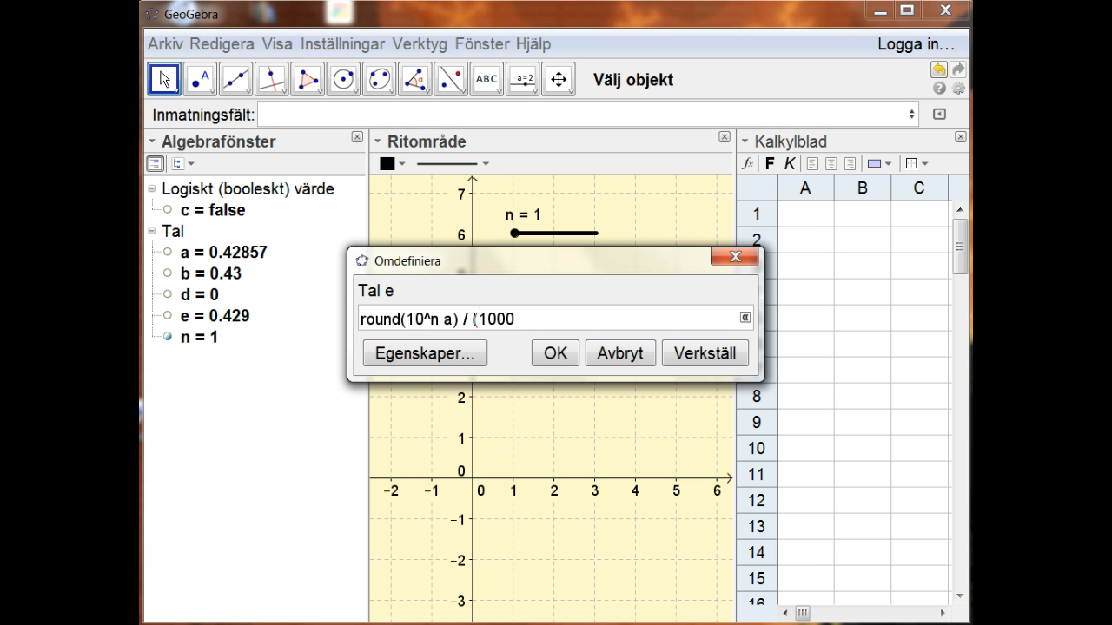
key(Right)
key(Right)
key(Delete)
key(Delete)
text(^n))
click(474, 320)
text(()
click(564, 312)
click(556, 350)
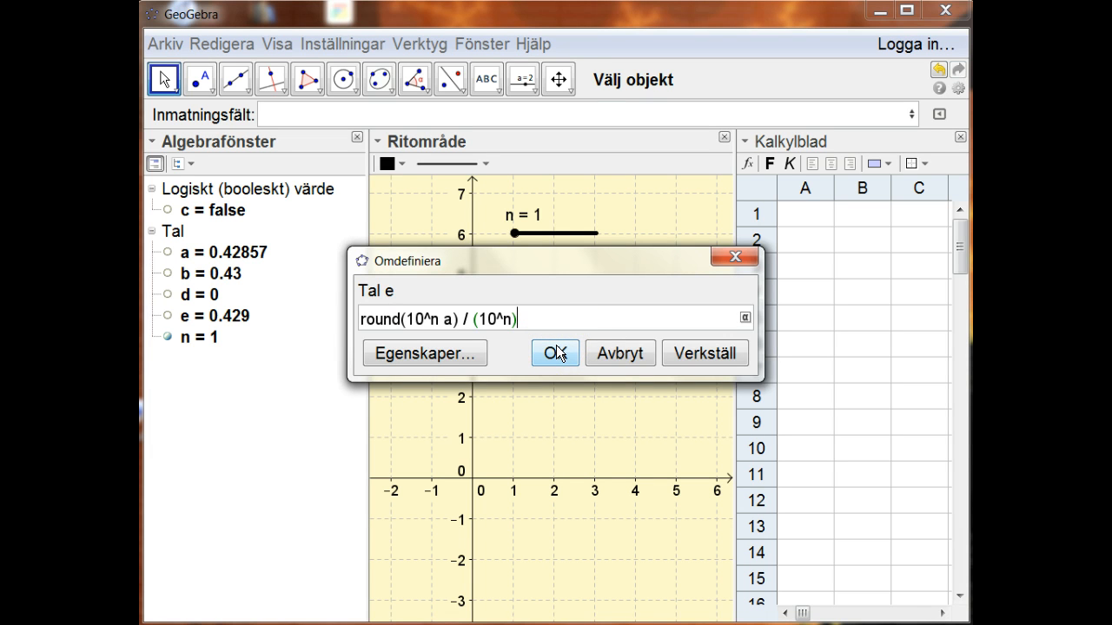
Step slider n up past 4, back down to 2, and set it to 3 to test the rounding of e
click(519, 238)
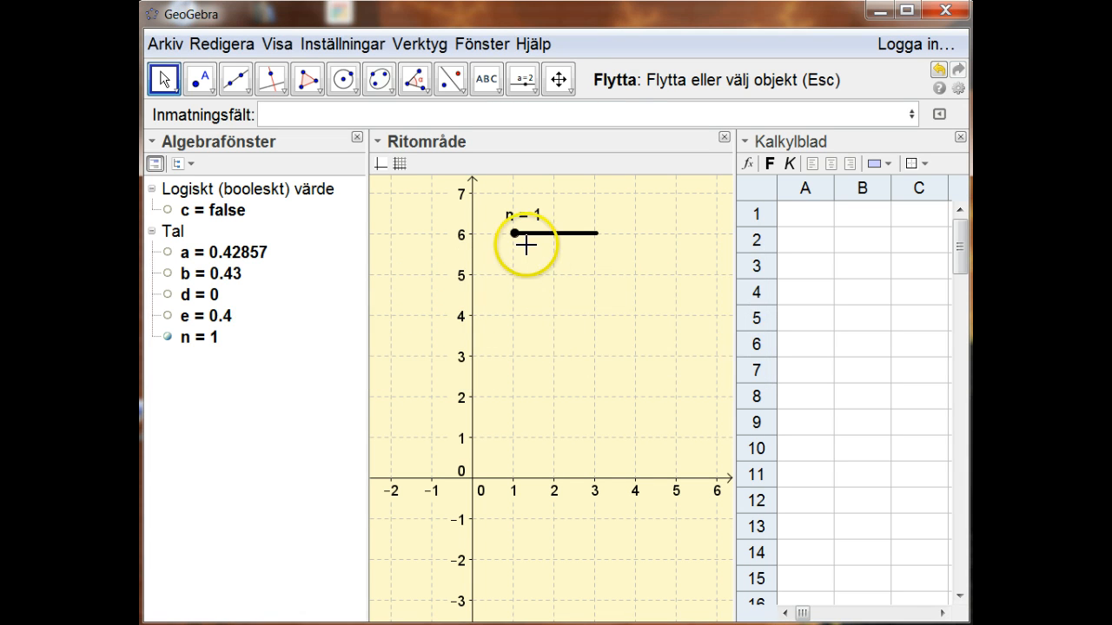
drag(514, 234, 515, 233)
key(Right)
key(Right)
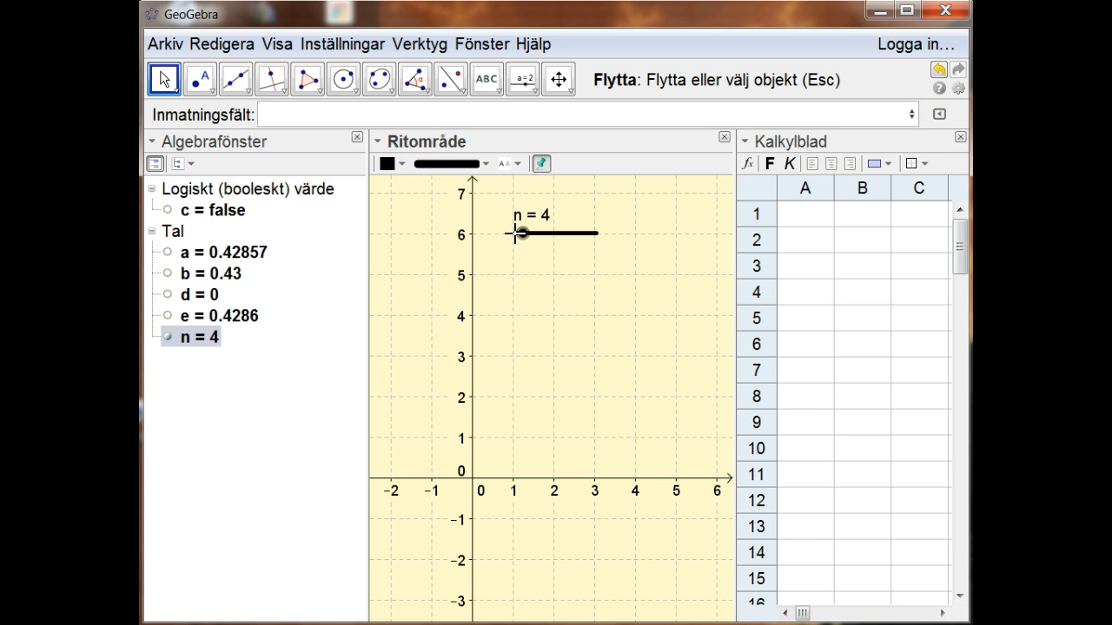
key(Right)
key(Left)
key(Left)
key(Left)
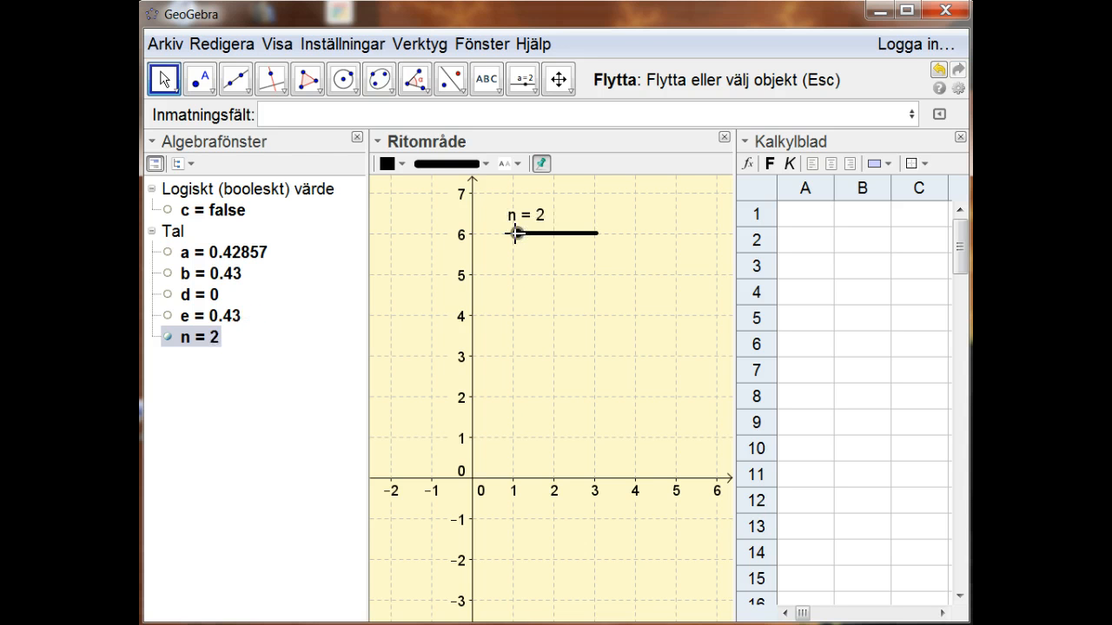
key(Right)
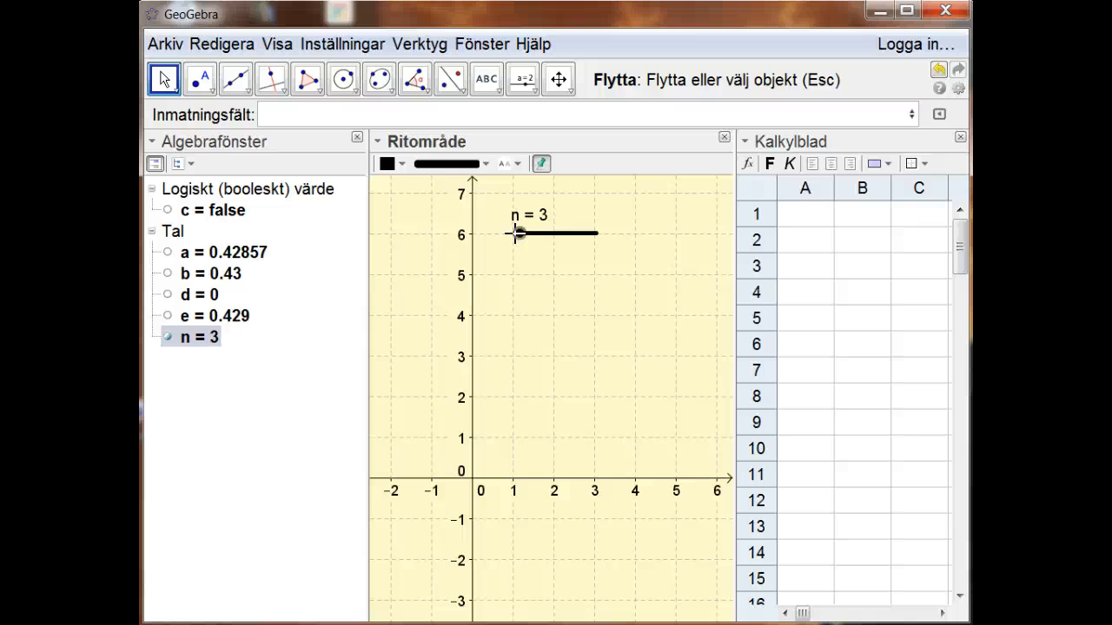
Set the global display rounding to 15 decimals
click(330, 44)
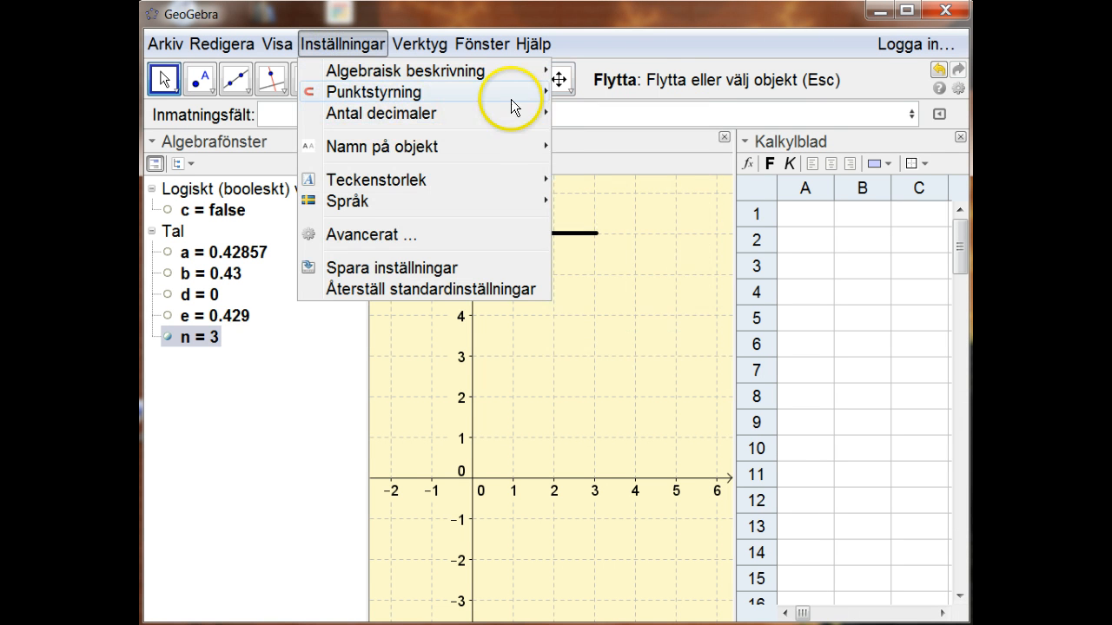
mouse_move(512, 94)
mouse_move(523, 115)
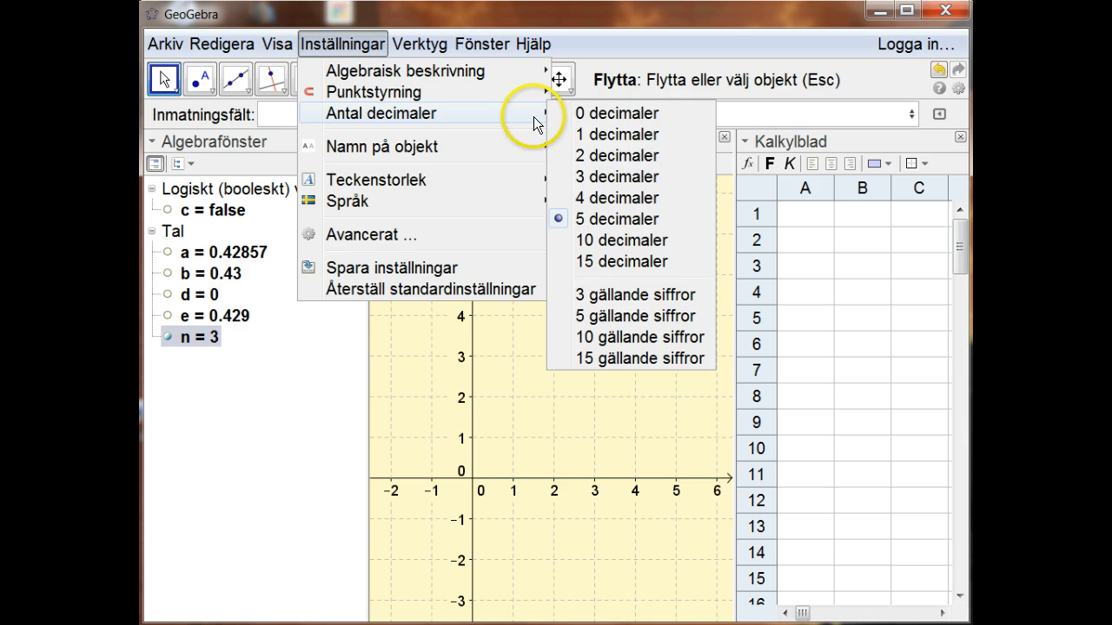
click(589, 260)
Step slider n up to 12 to test the rounding of e at higher numbers of decimals
drag(541, 236, 516, 232)
key(Right)
key(Right)
key(Right)
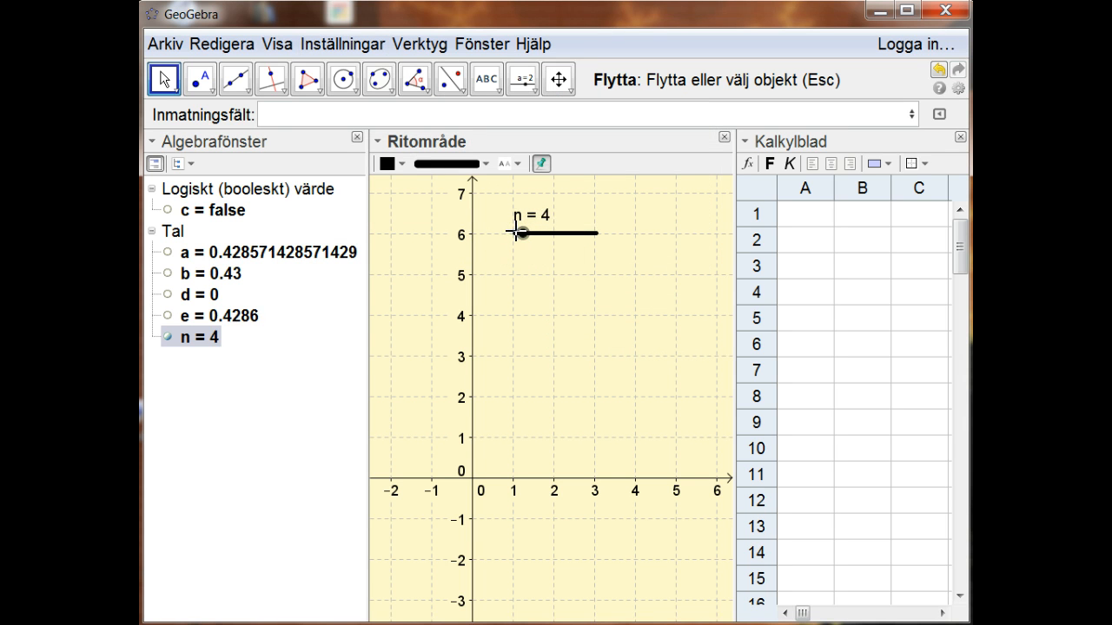
key(Right)
key(Right)
key(Right)
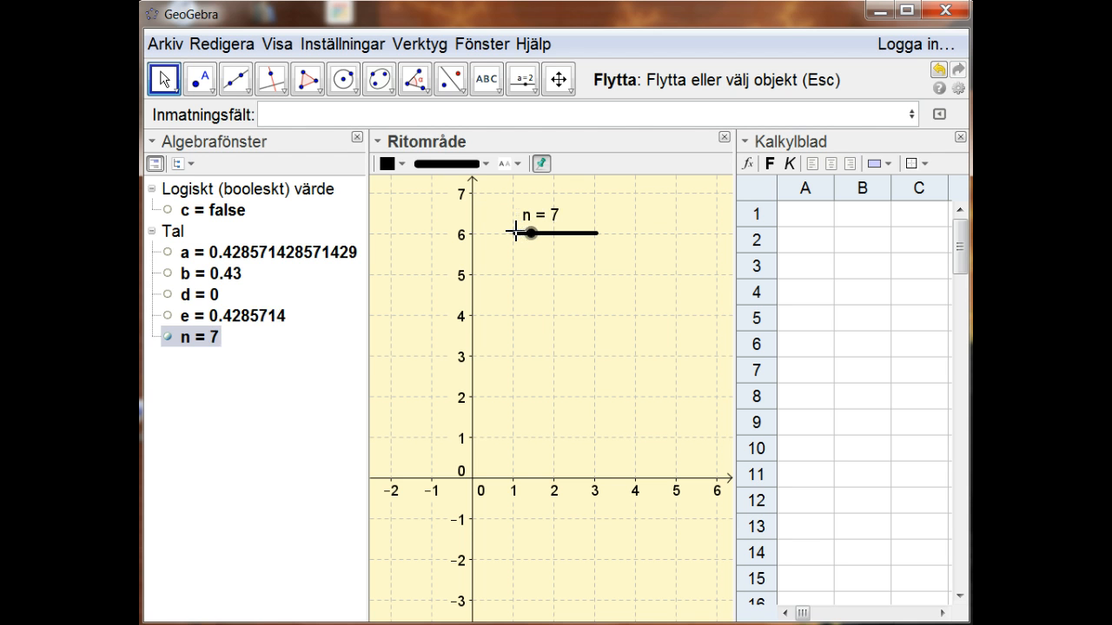
key(Right)
key(Right)
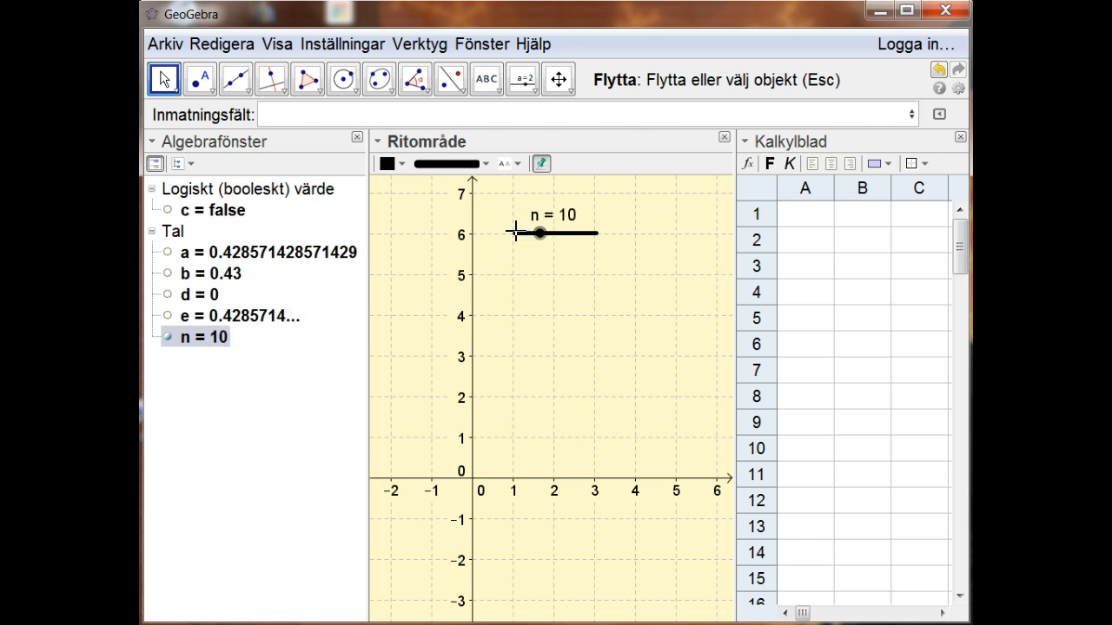
key(Right)
key(Right)
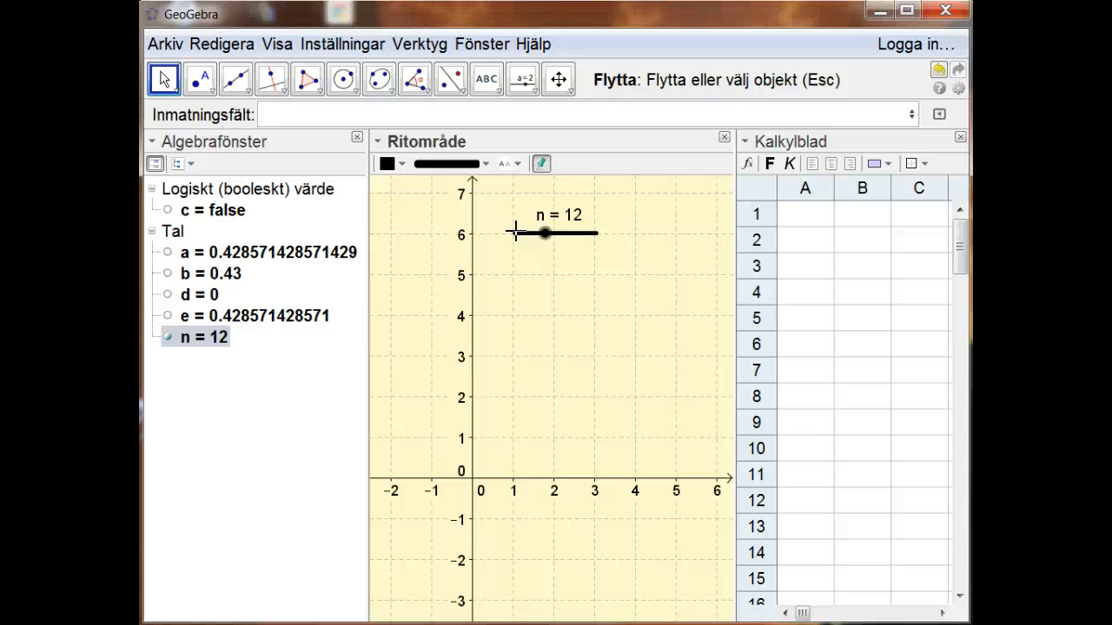
Set the minimum of slider n to -5 in its properties and close the settings
right_click(561, 237)
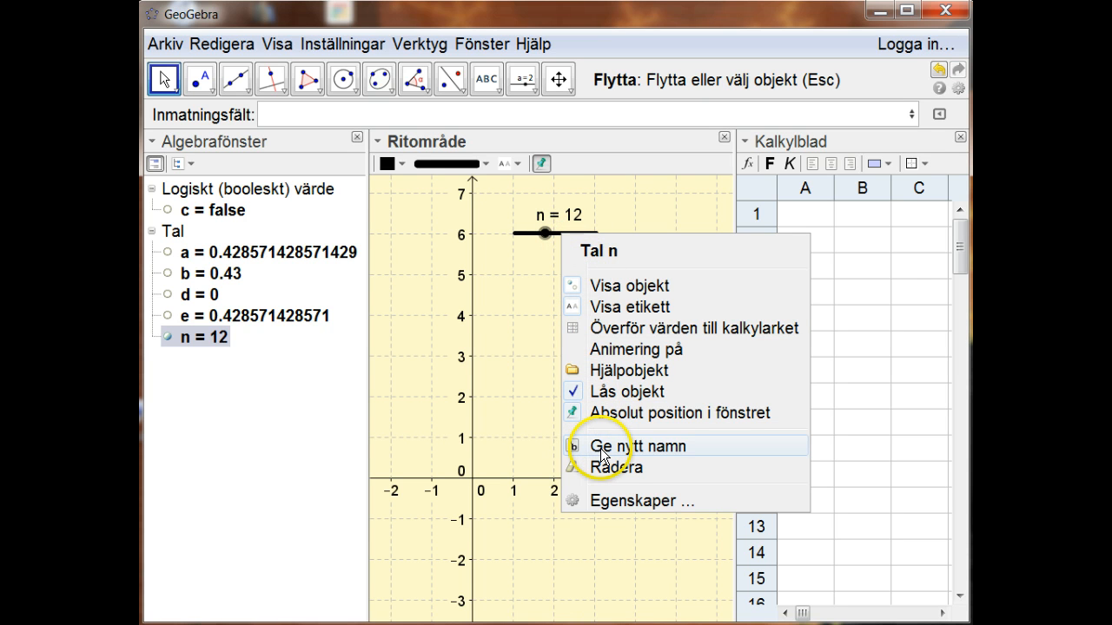
click(600, 500)
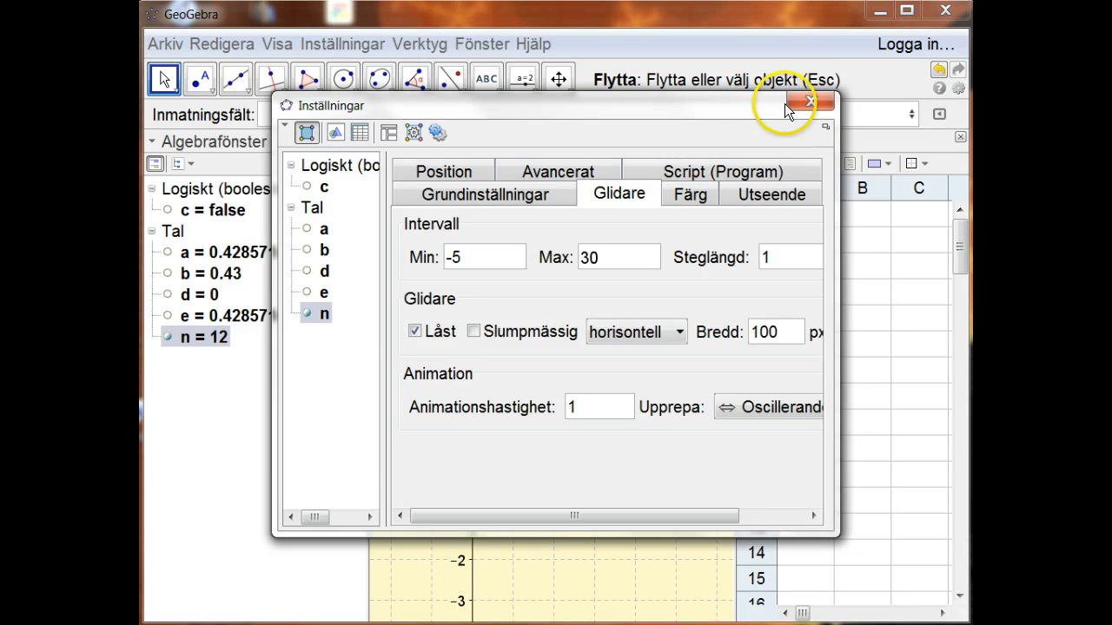
click(819, 98)
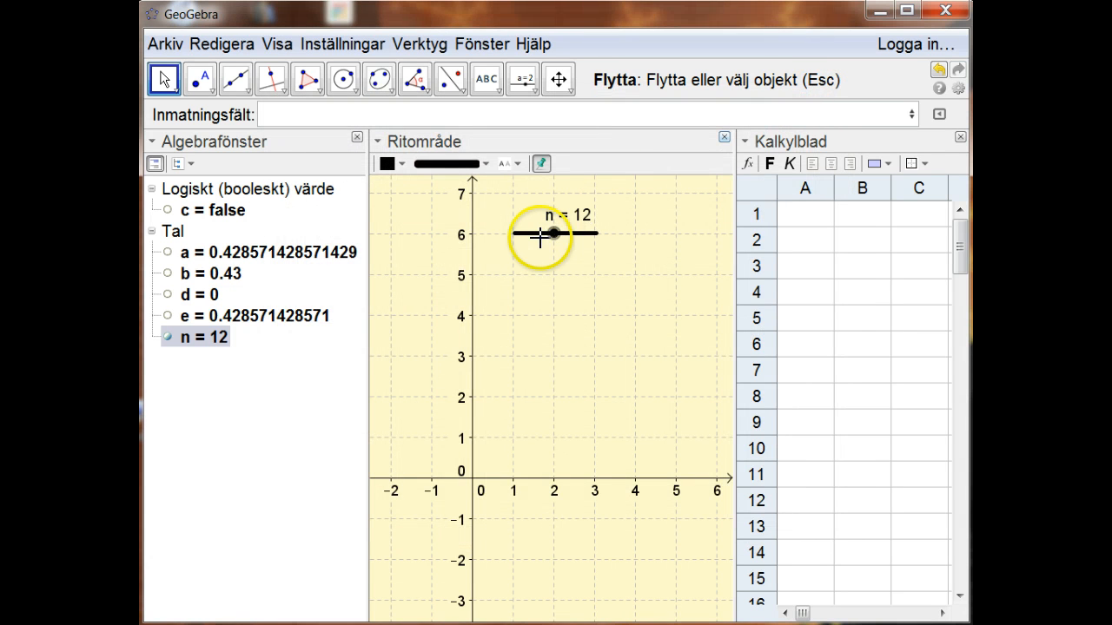
Step slider n down through 0 to -3 to test e with negative numbers of decimals
click(553, 236)
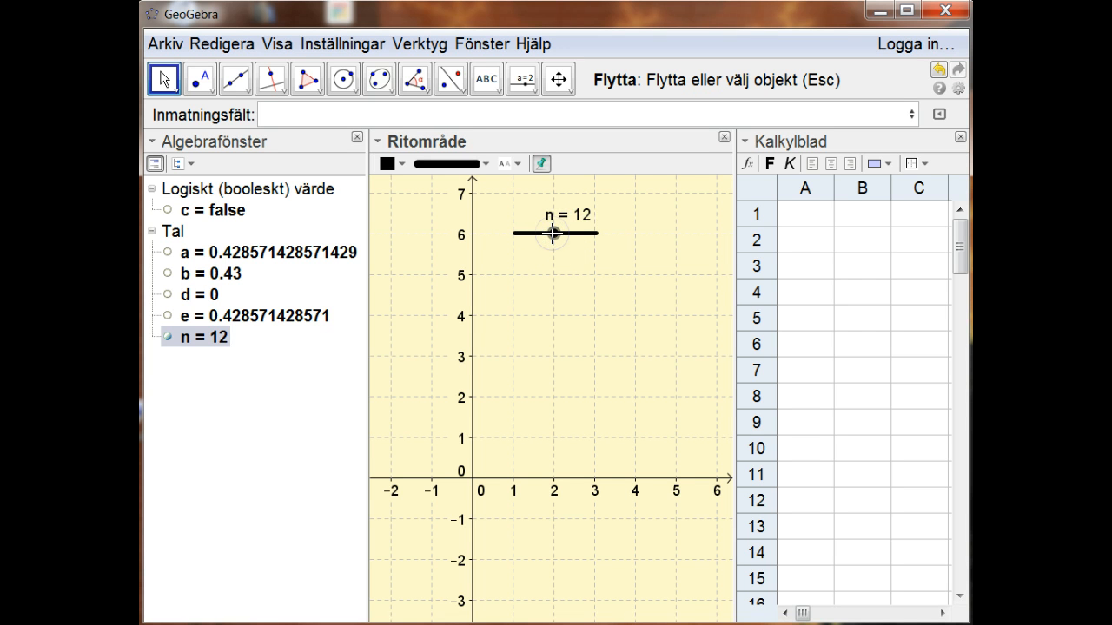
key(Left)
key(Left)
key(Left)
key(Left)
key(Left)
key(Left)
key(Left)
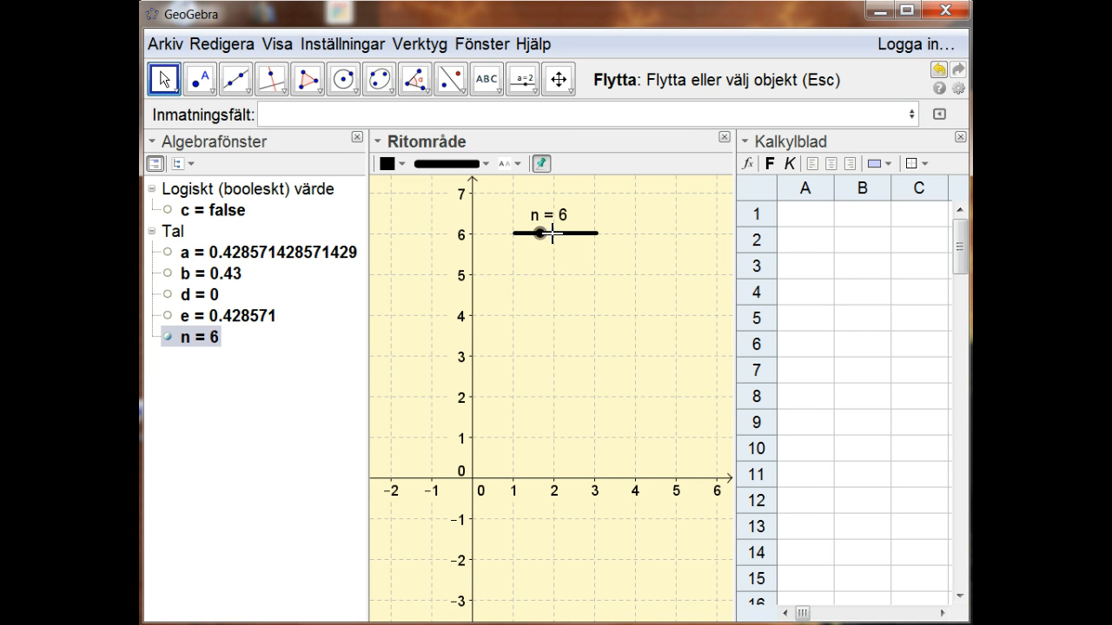
key(Left)
key(Left)
key(Left)
key(Left)
key(Left)
key(Left)
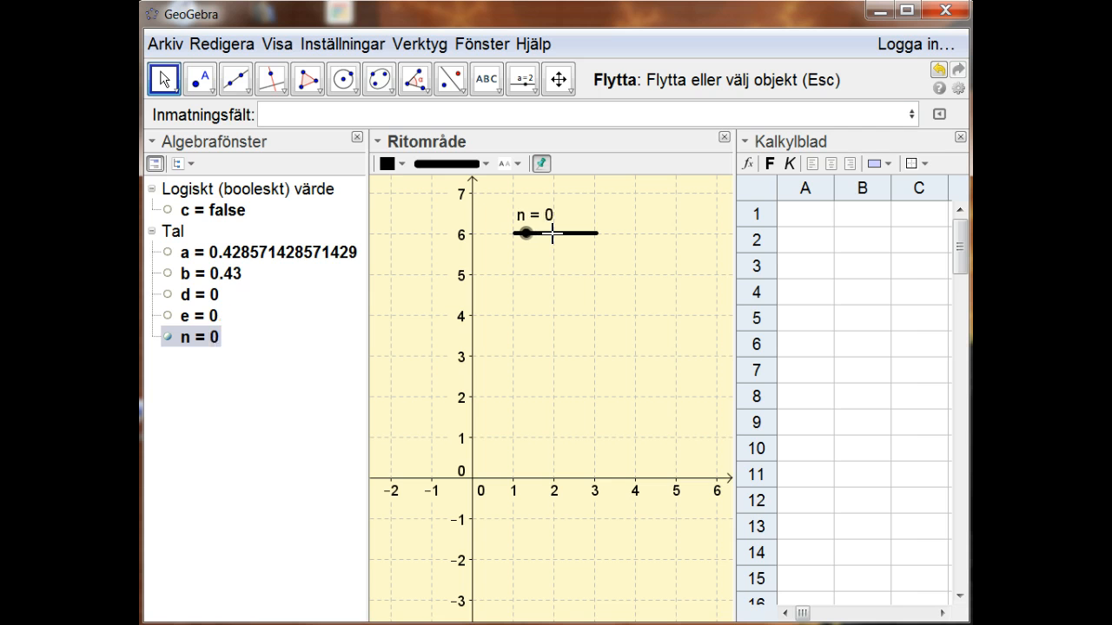
key(Left)
key(Left)
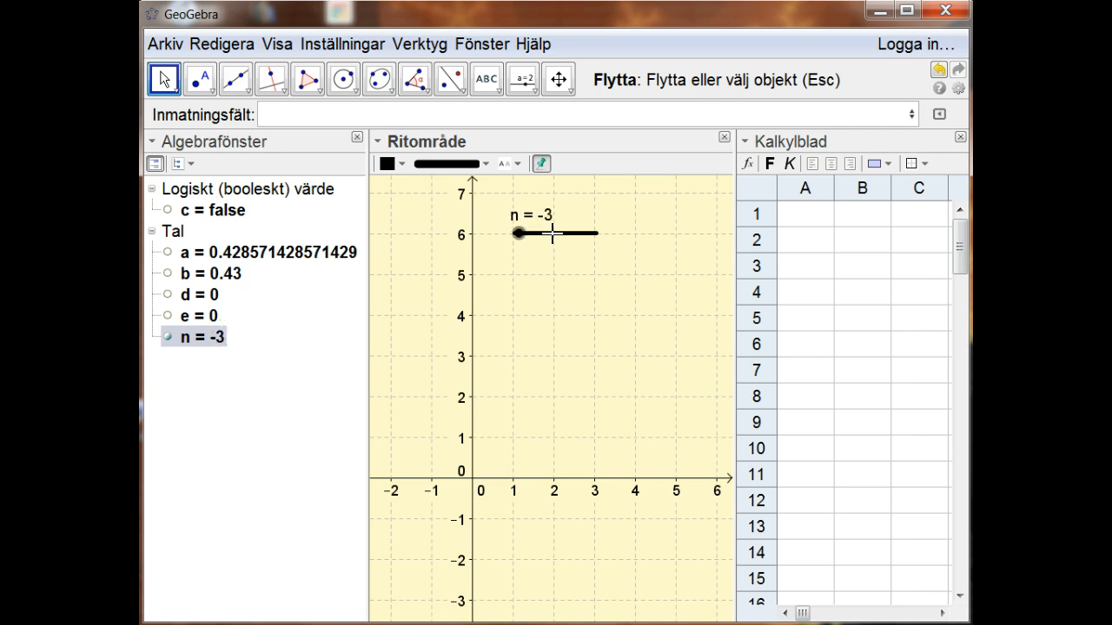
Step slider n back up to 5 and examine the definition of number e
key(Right)
key(Right)
key(Right)
key(Right)
key(Right)
key(Right)
key(Right)
key(Right)
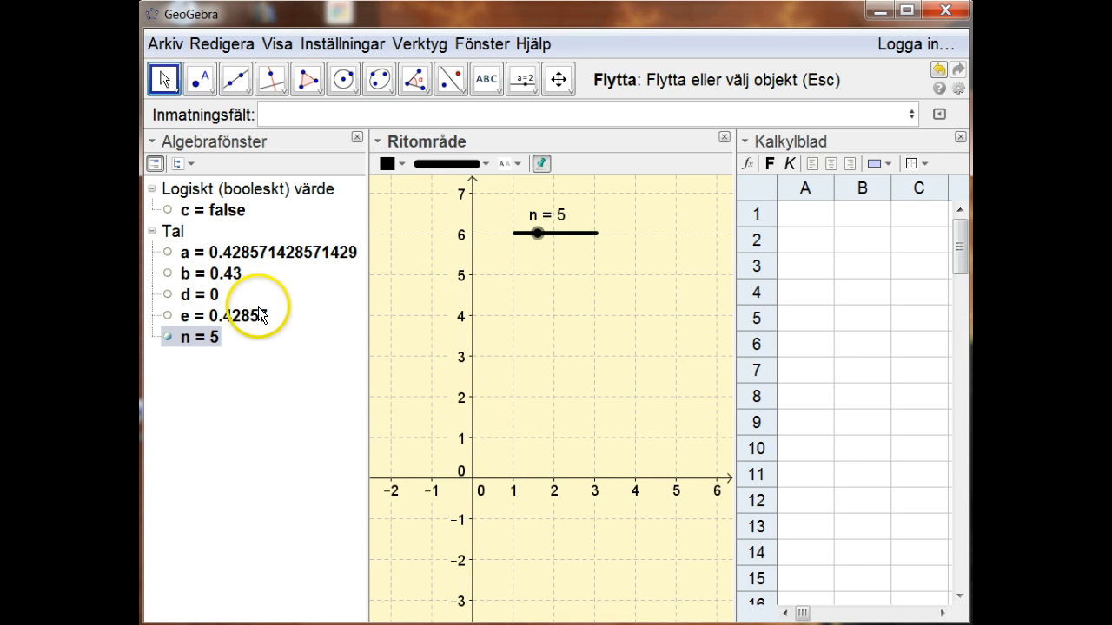
mouse_move(258, 319)
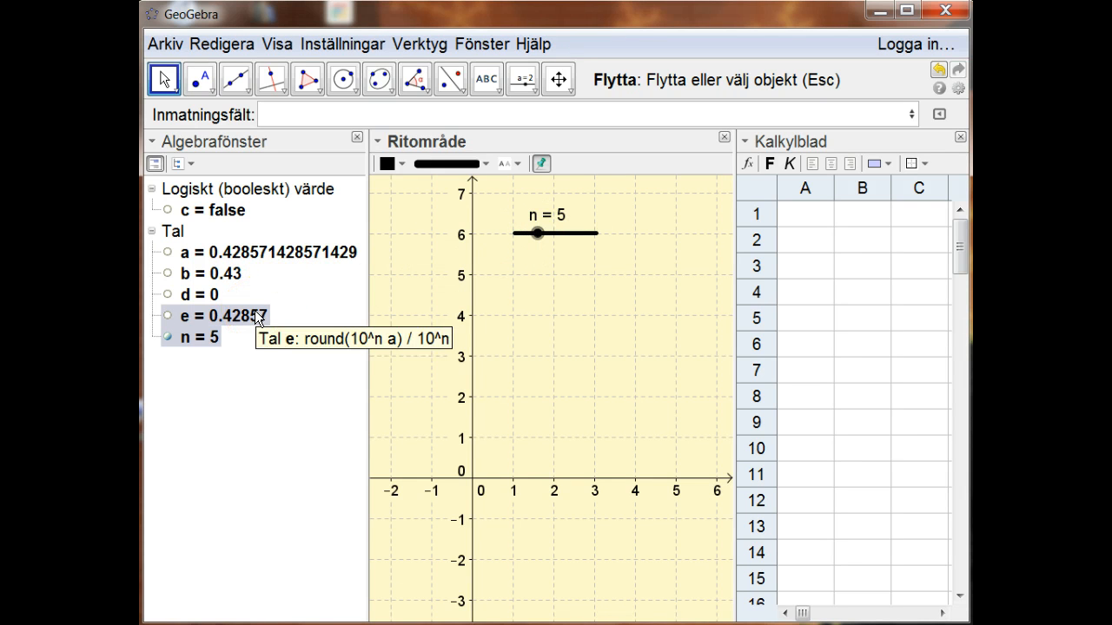
Redefine number a by replacing its integer part 0 with 76354, keeping the existing decimals
double_click(272, 256)
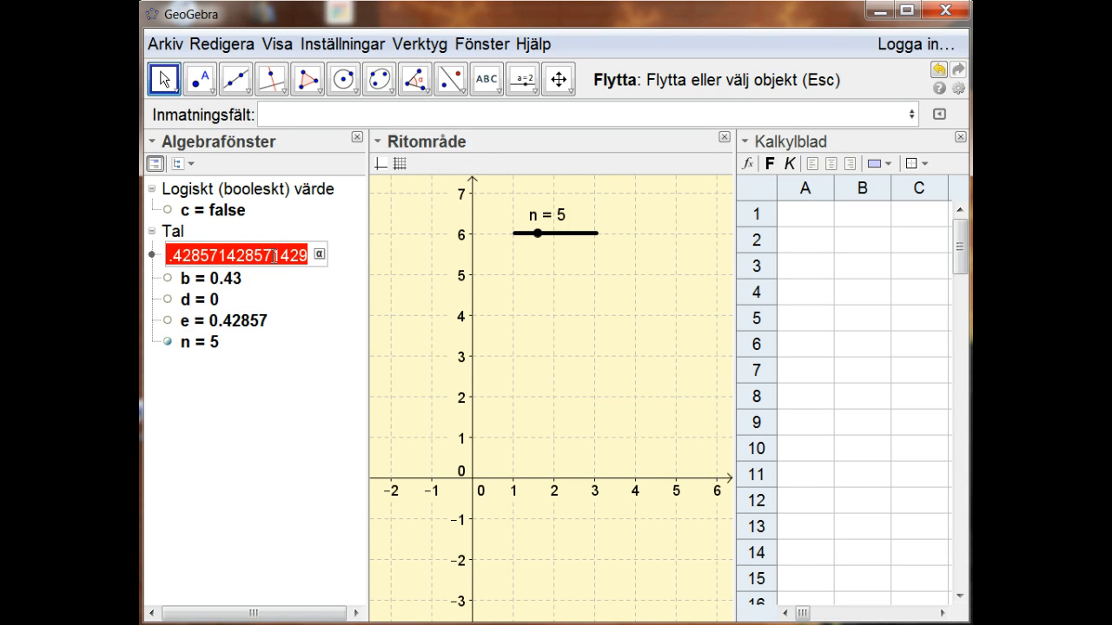
key(Escape)
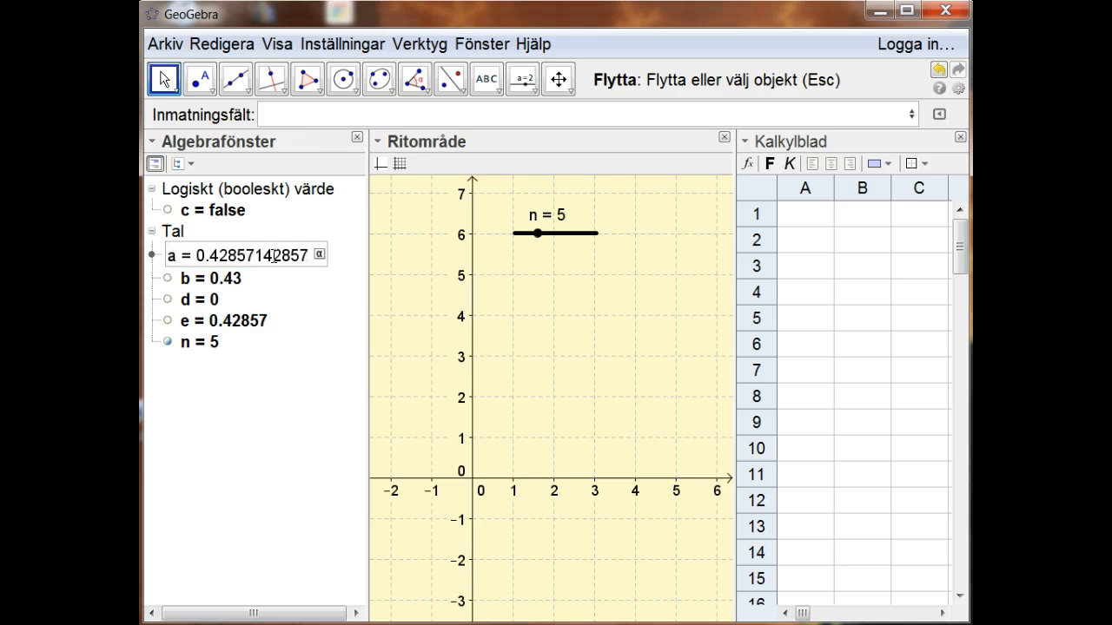
key(Right)
key(Right)
key(Right)
key(BackSpace)
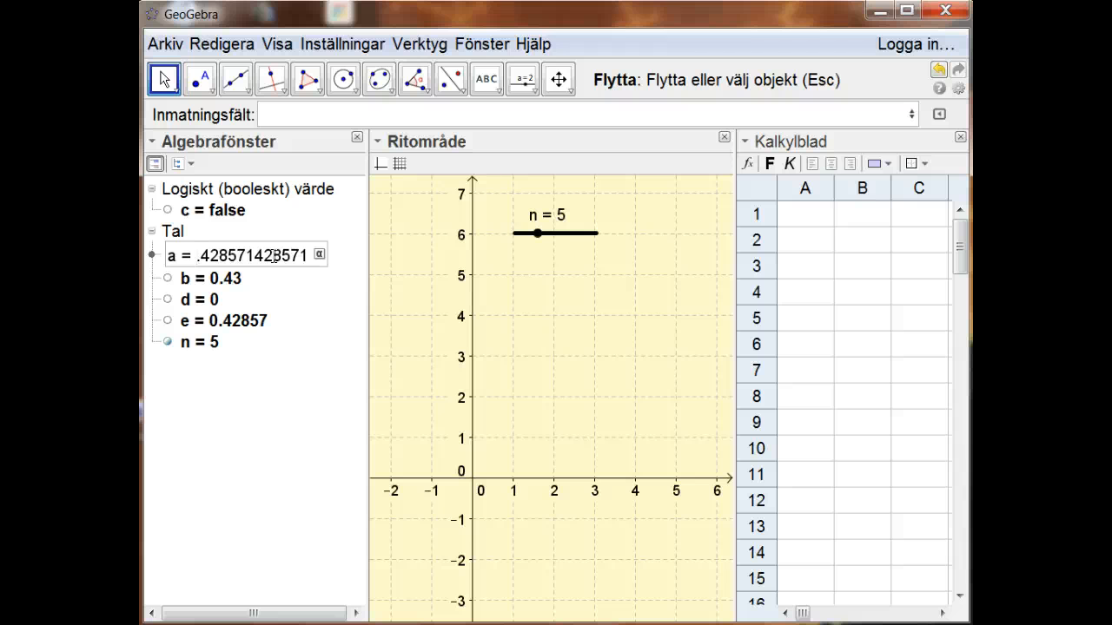
text(76)
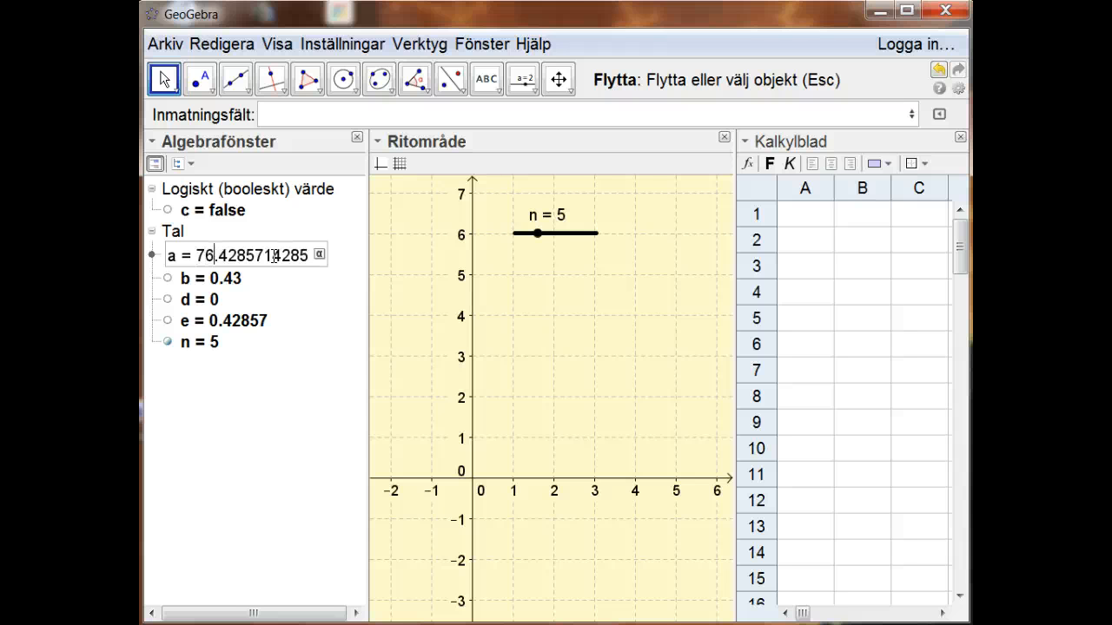
text(354)
key(Return)
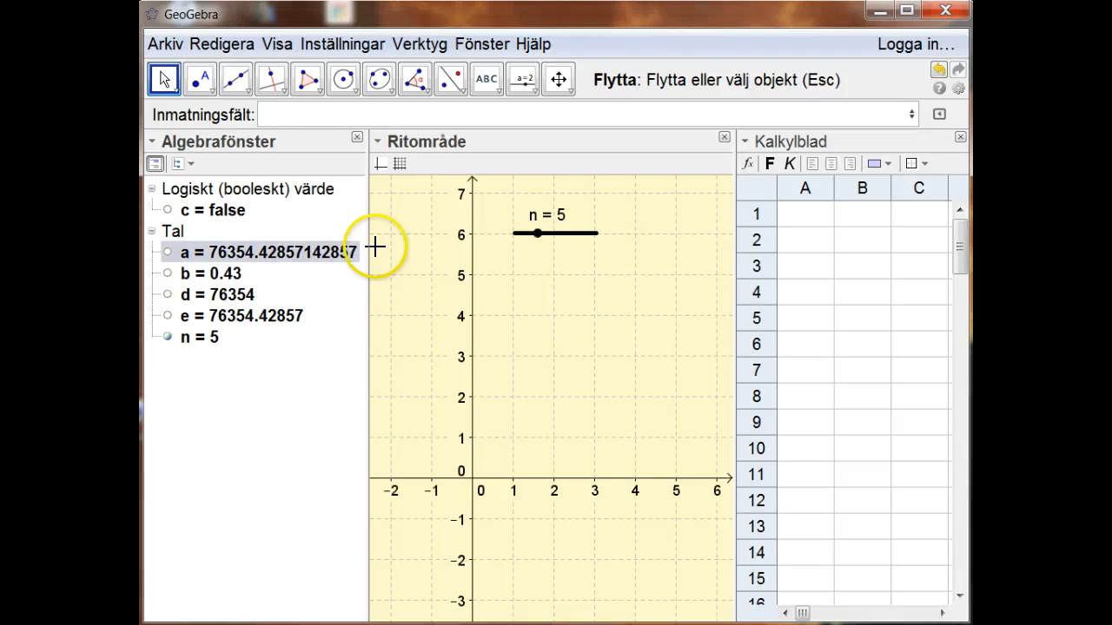
Step slider n up to 6 and then down to -3, and examine e's definition for rounding to thousands
click(538, 235)
key(Right)
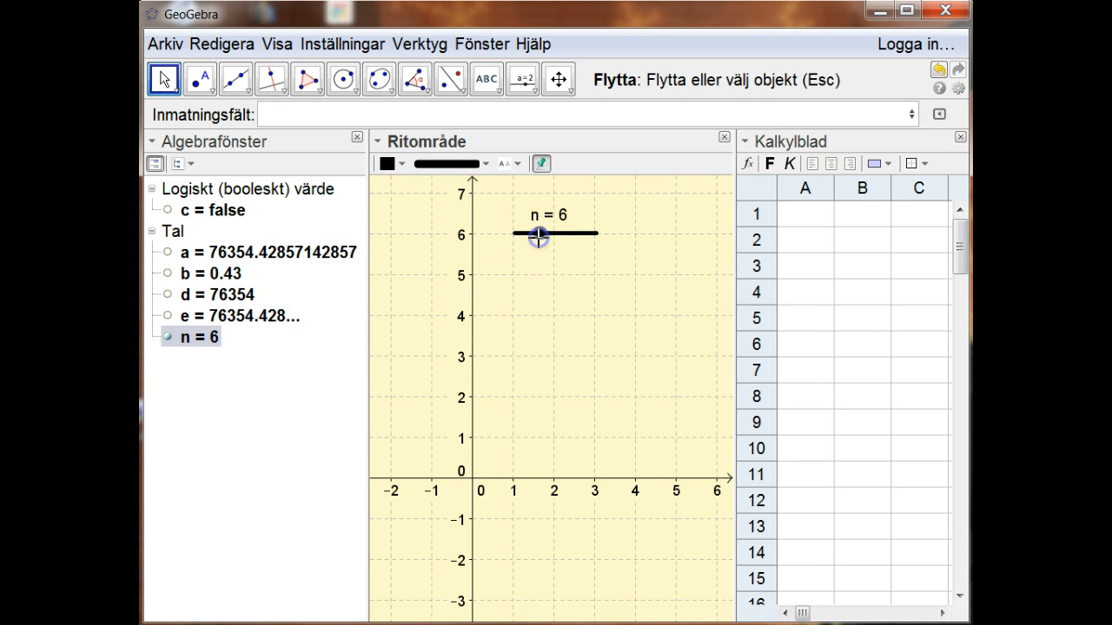
key(Left)
key(Left)
key(Left)
key(Left)
key(Left)
key(Left)
key(Left)
key(Left)
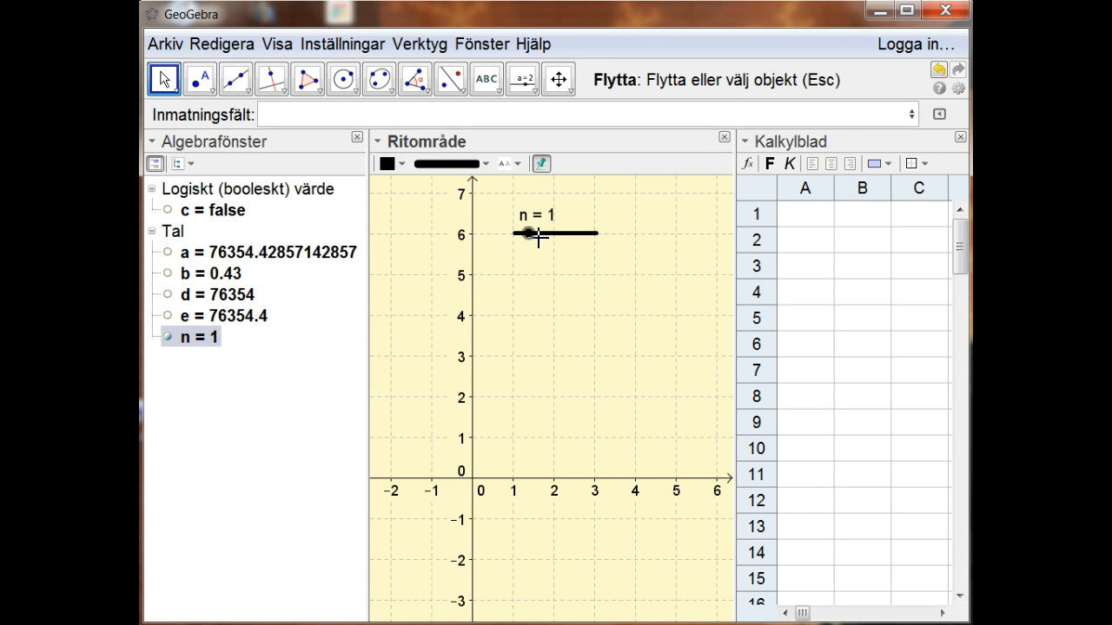
key(Left)
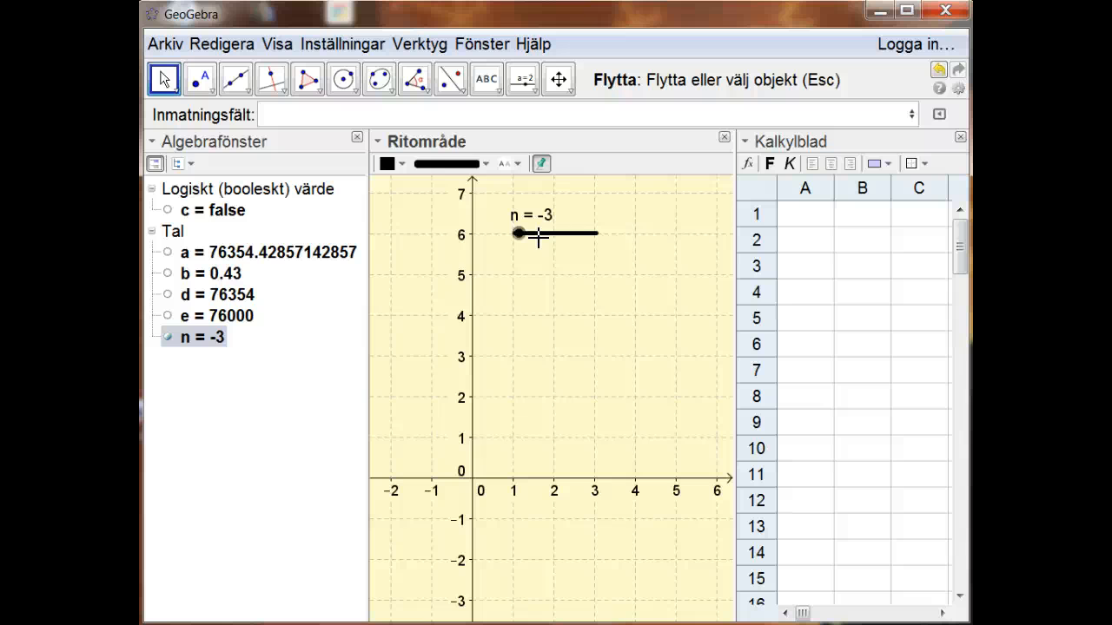
ctrl+click(245, 318)
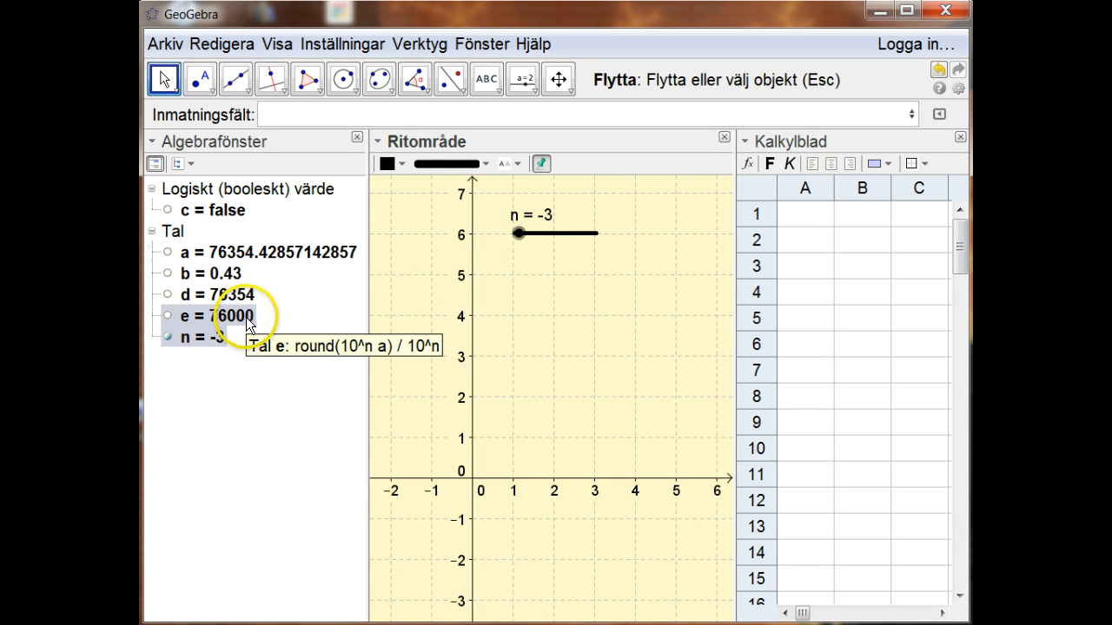
ctrl+click(246, 317)
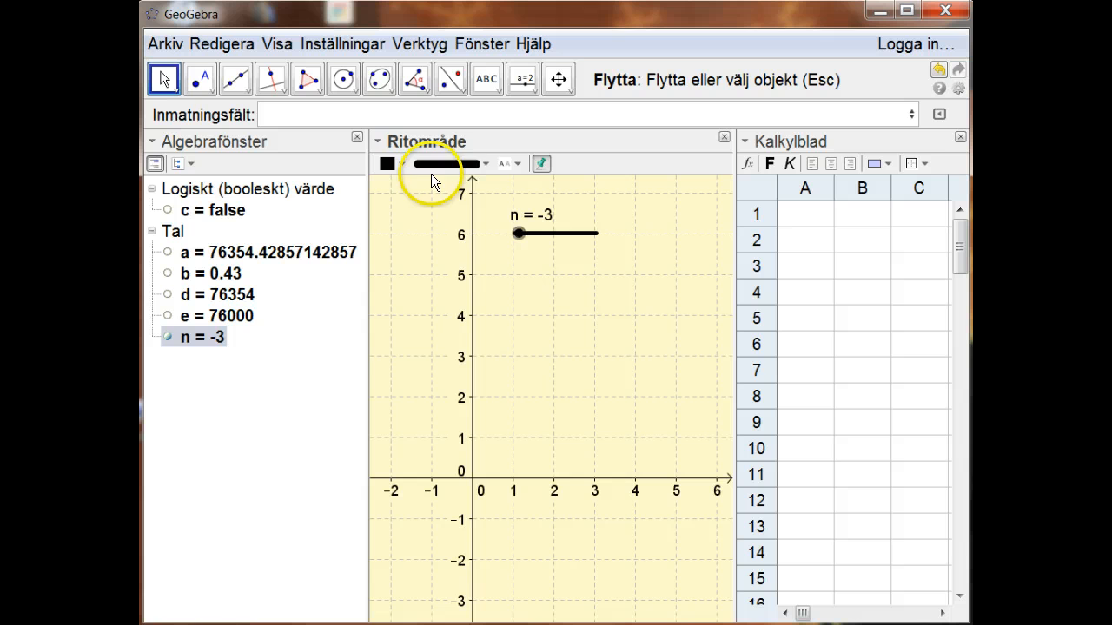
Create a new number defined as round(a/1000)1000 to round a to thousands, and check its definition
click(491, 118)
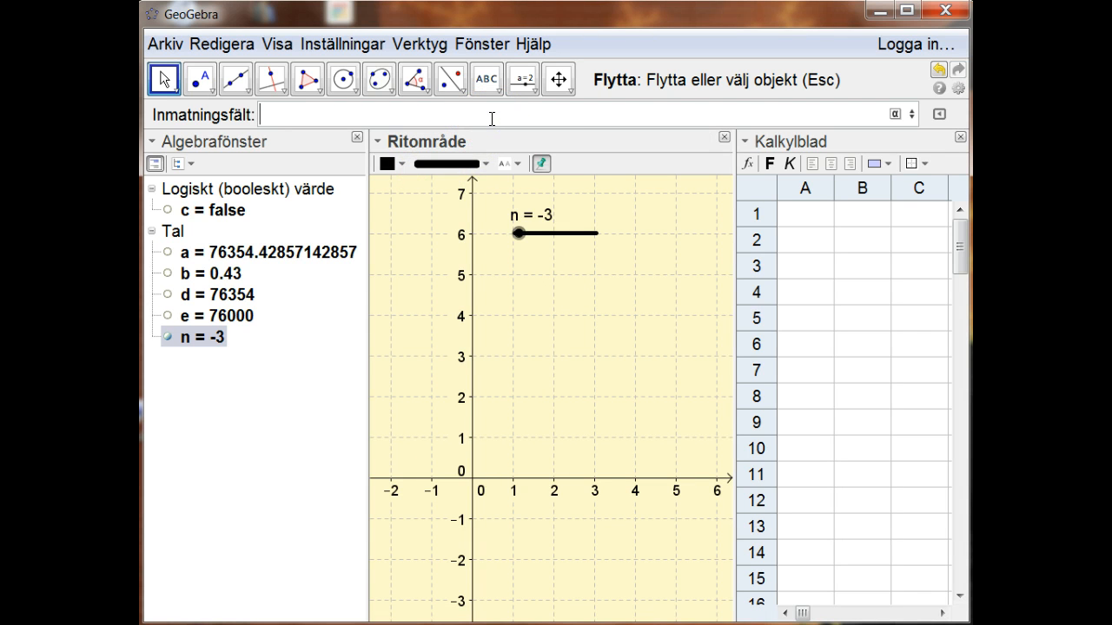
text(roun)
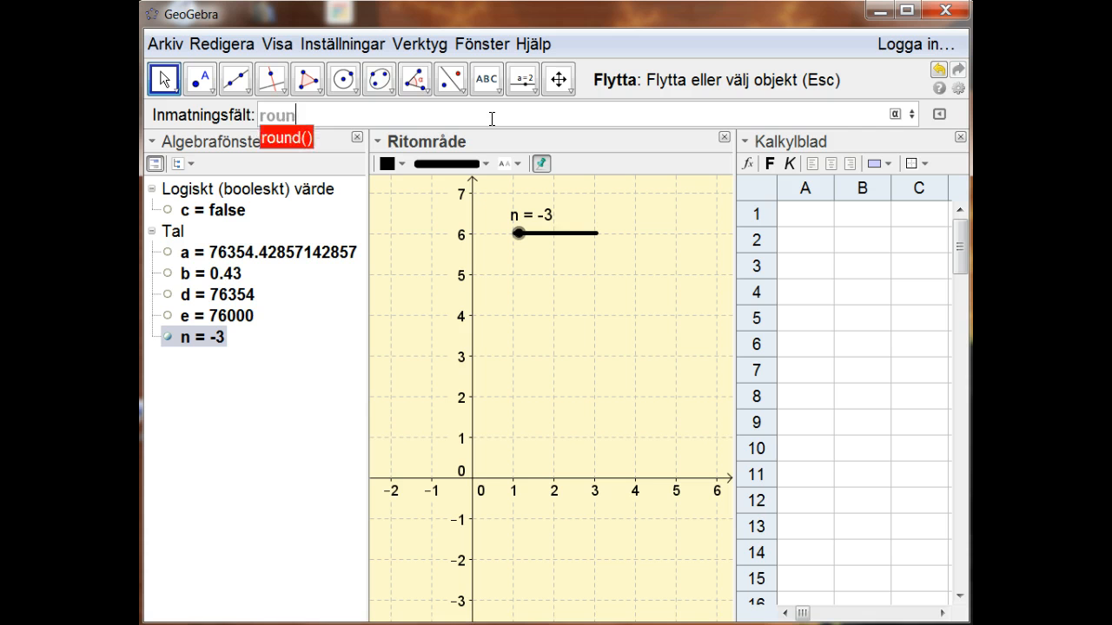
text(d()
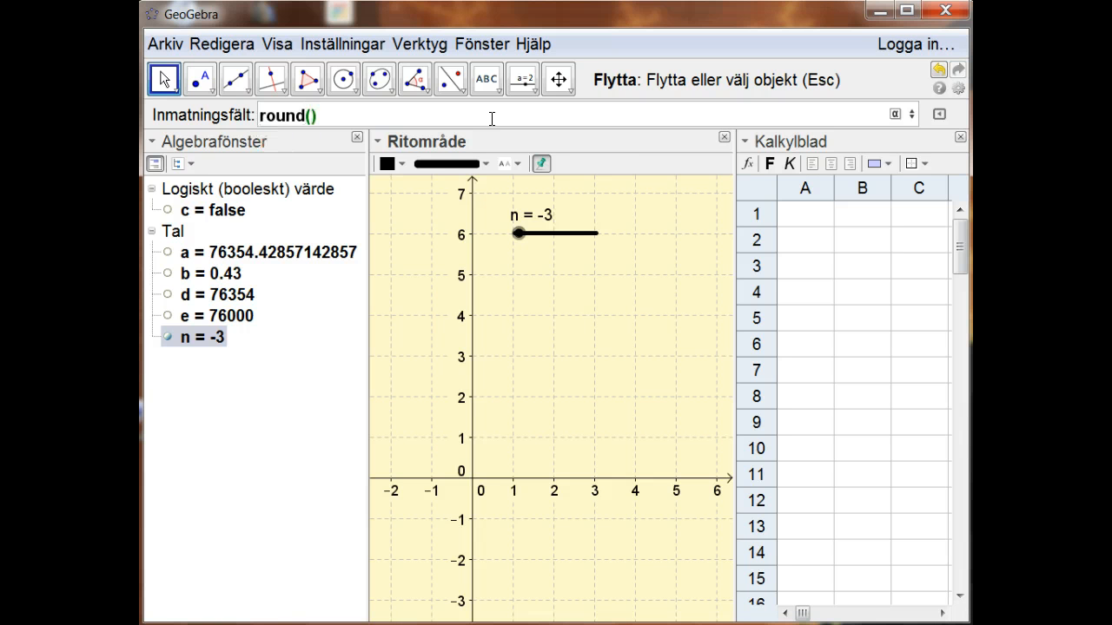
text(a/1000)
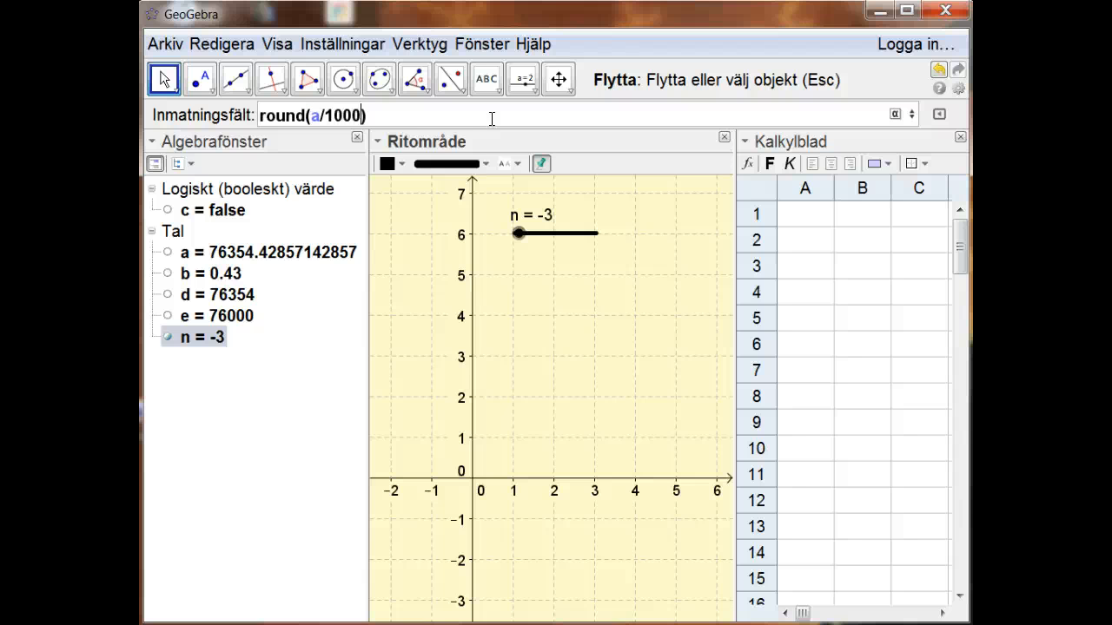
key(Right)
text(1000)
key(Return)
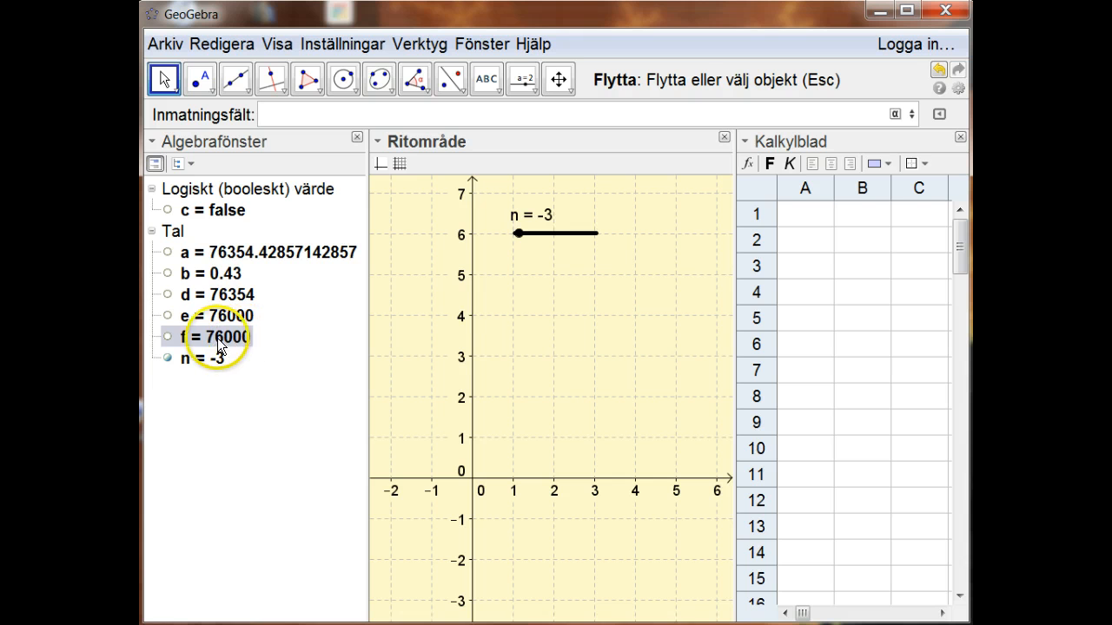
mouse_move(235, 345)
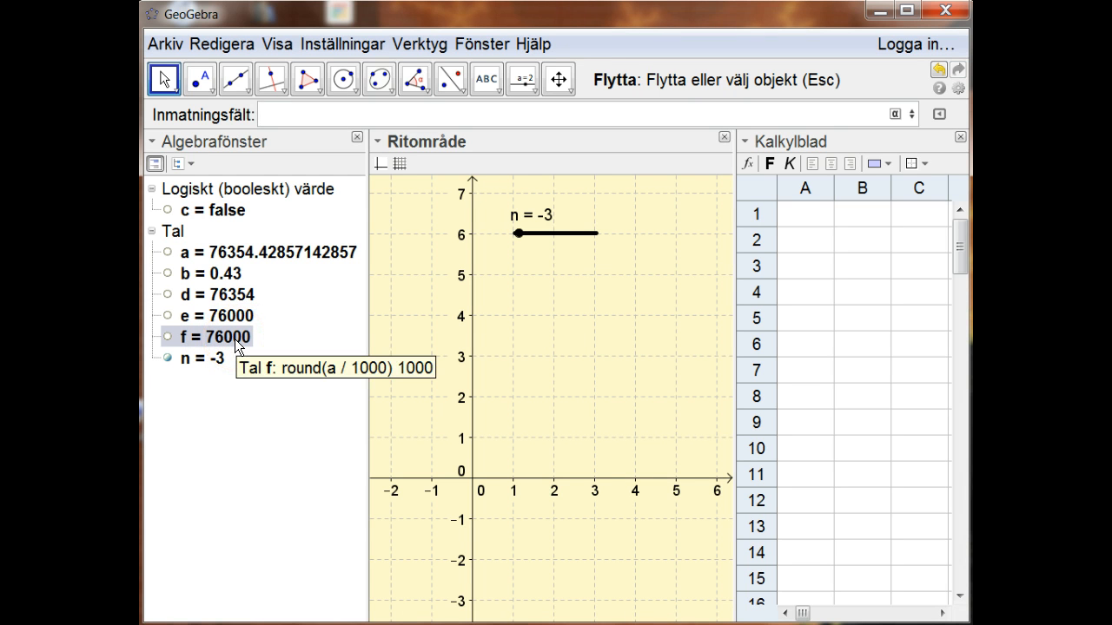